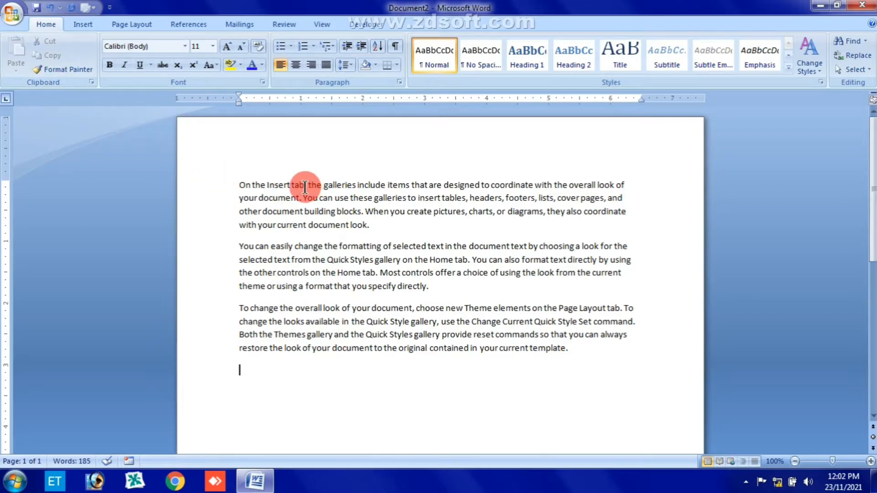
Move the opening words "On the Insert tab," to the end of the first paragraph with cut and paste.
drag(314, 184, 240, 181)
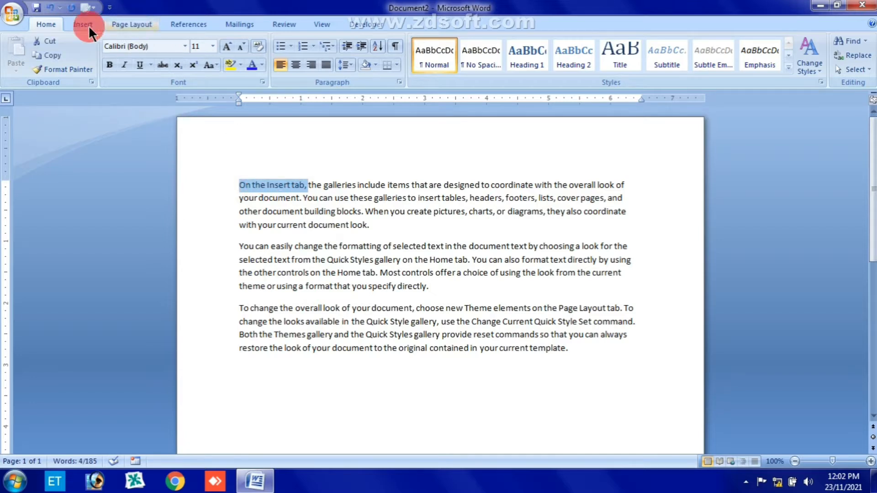
click(47, 41)
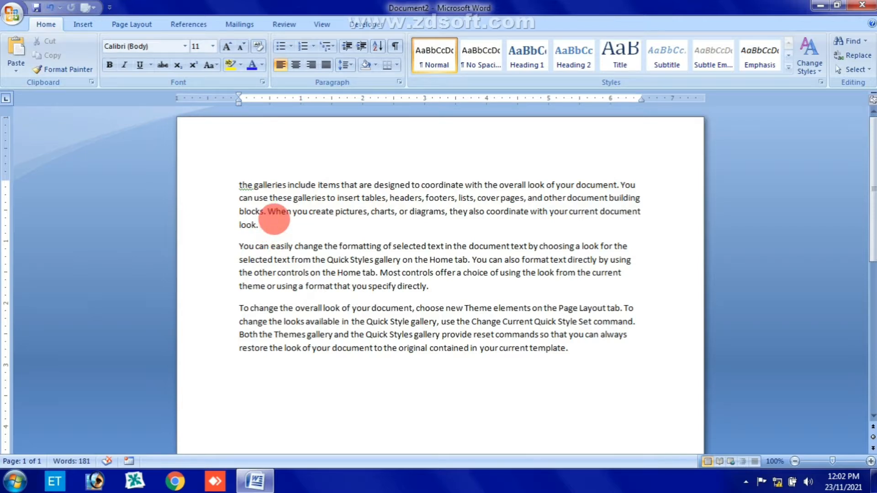
click(274, 219)
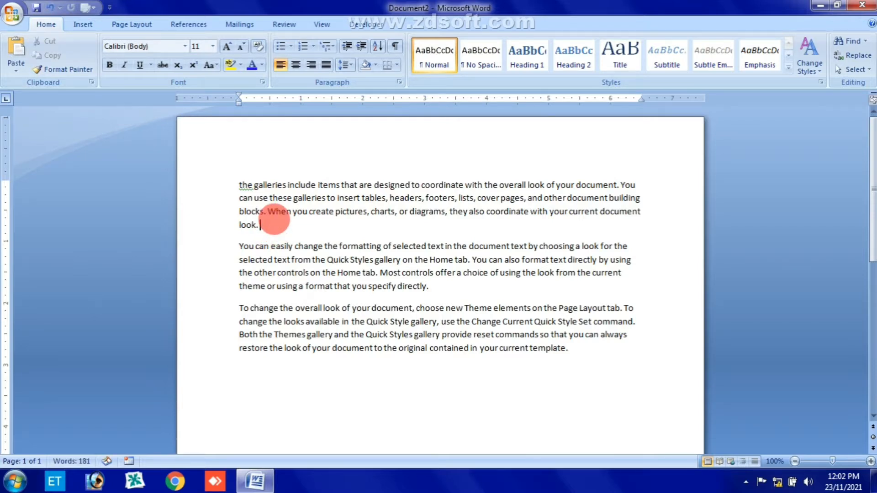
click(17, 49)
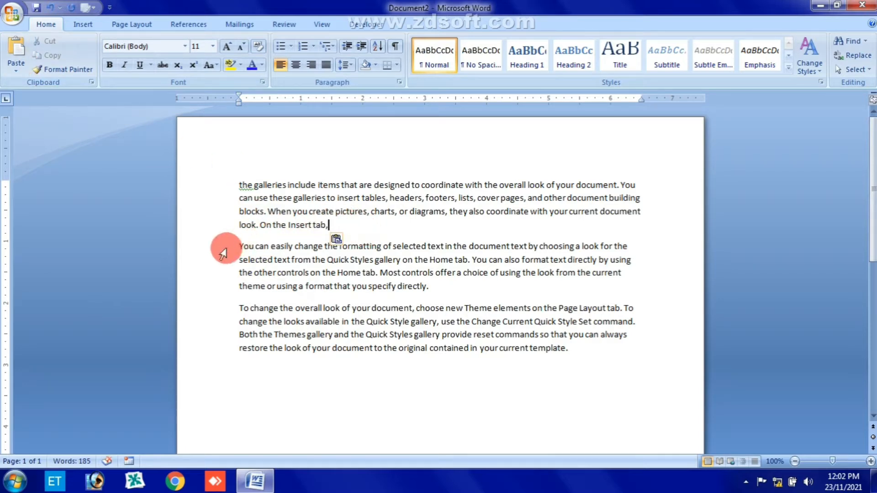
Copy the second paragraph and paste it on a new line below the last paragraph.
drag(238, 248, 434, 291)
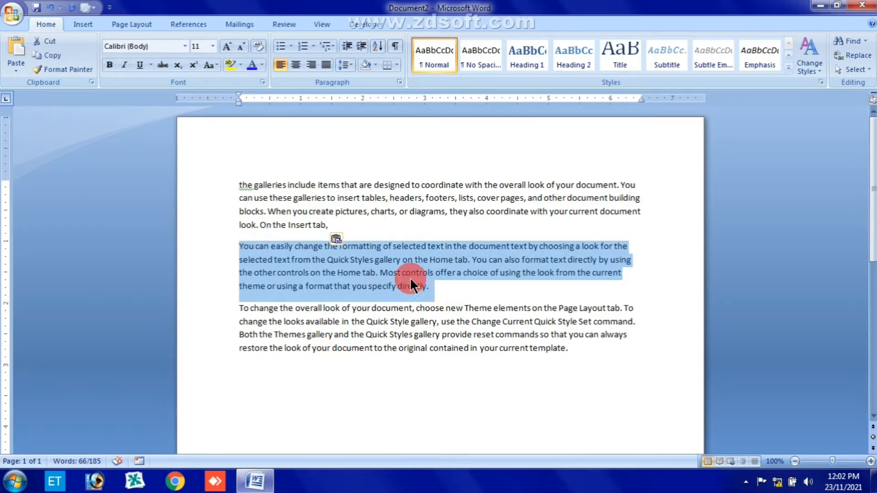
click(55, 55)
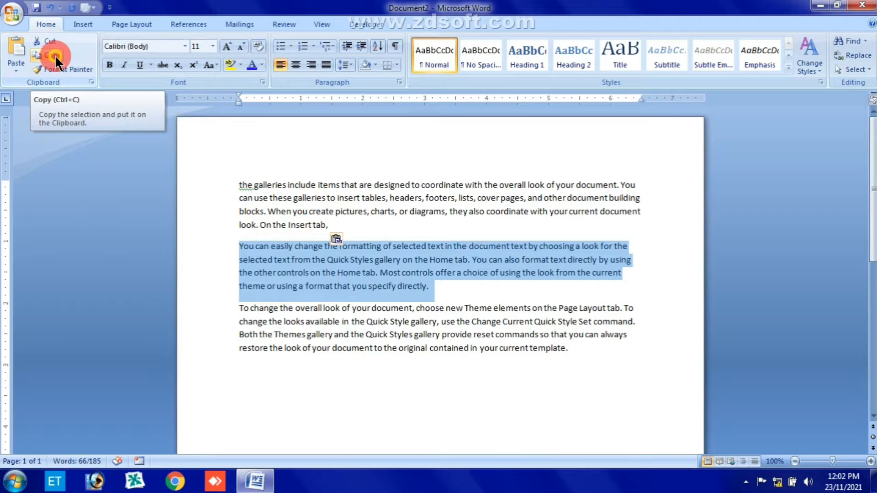
click(577, 357)
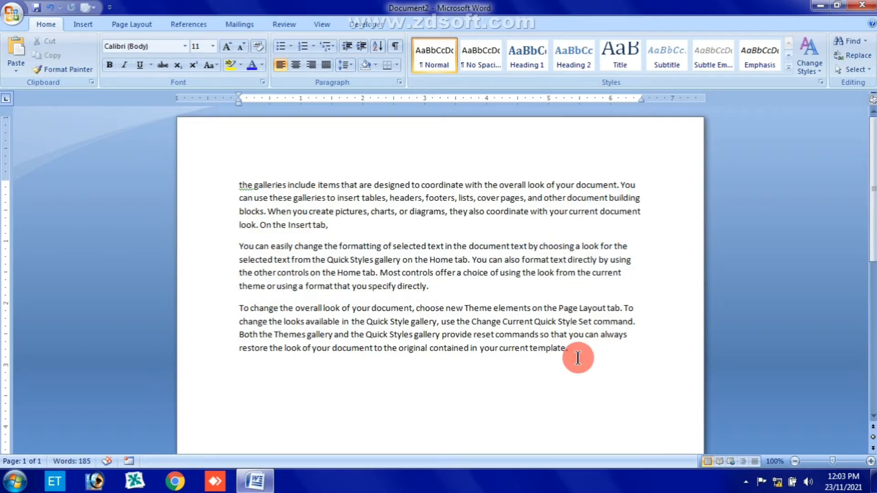
key(Return)
click(15, 45)
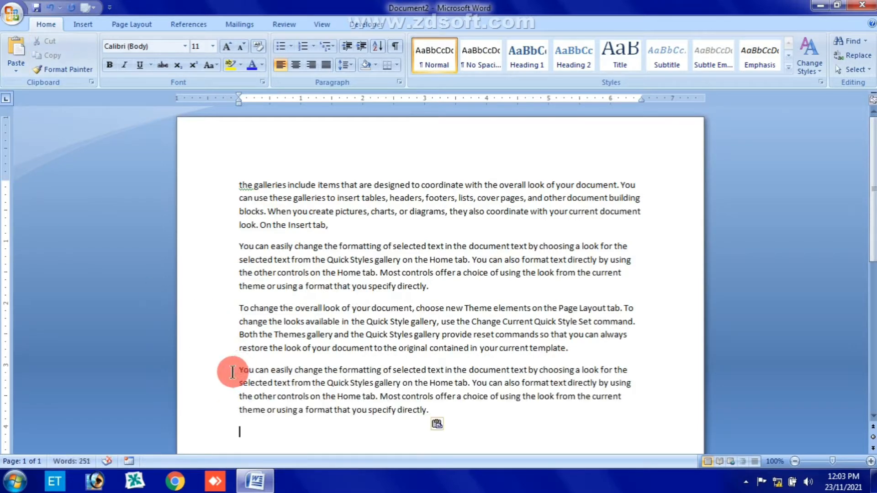
drag(232, 372, 503, 433)
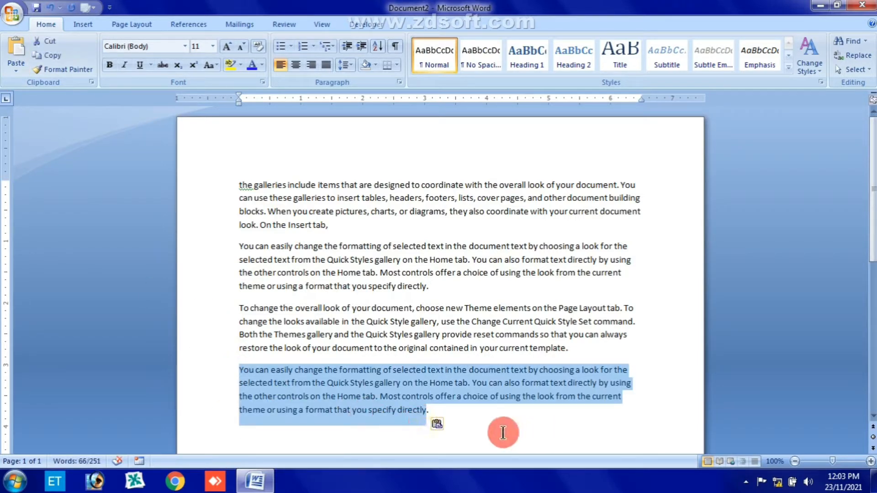
click(503, 433)
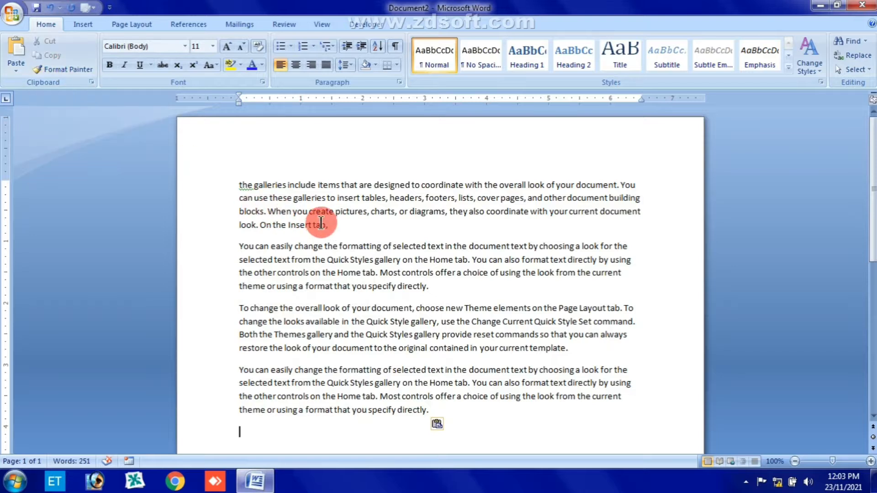
click(63, 69)
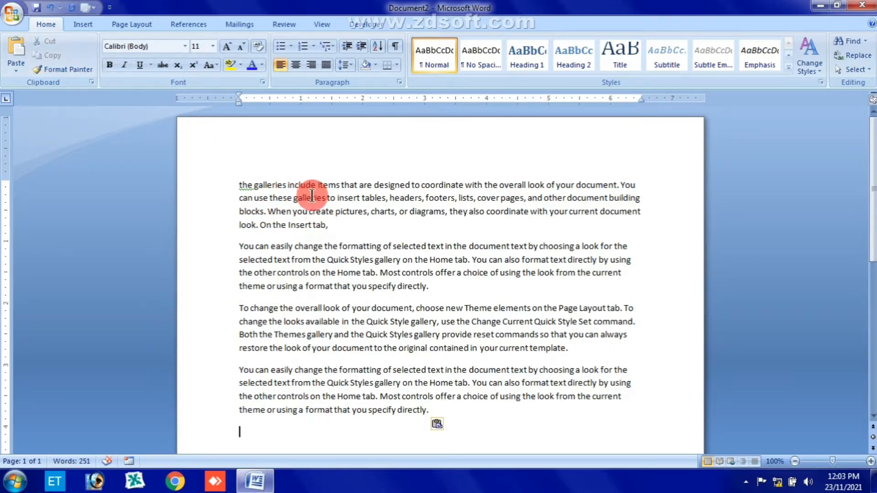
Format "the galleries include items" in the first paragraph with the Revue BT font, size 16 and yellow highlight.
drag(341, 185, 240, 185)
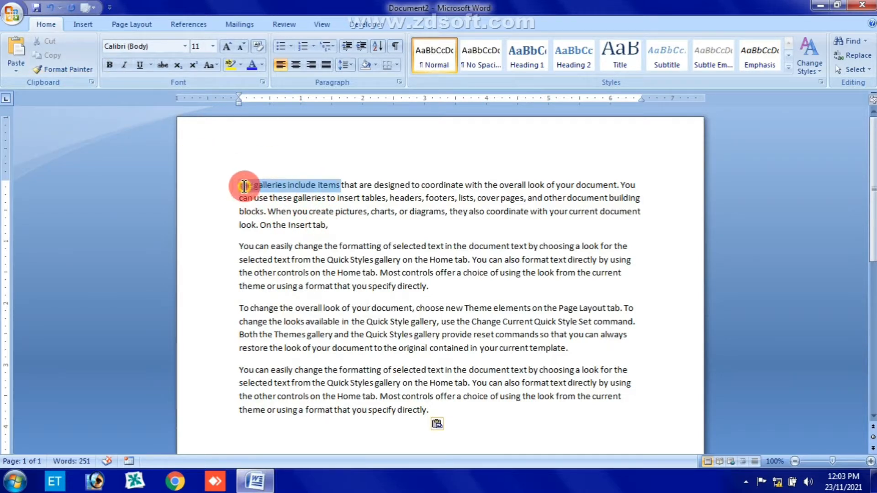
click(185, 46)
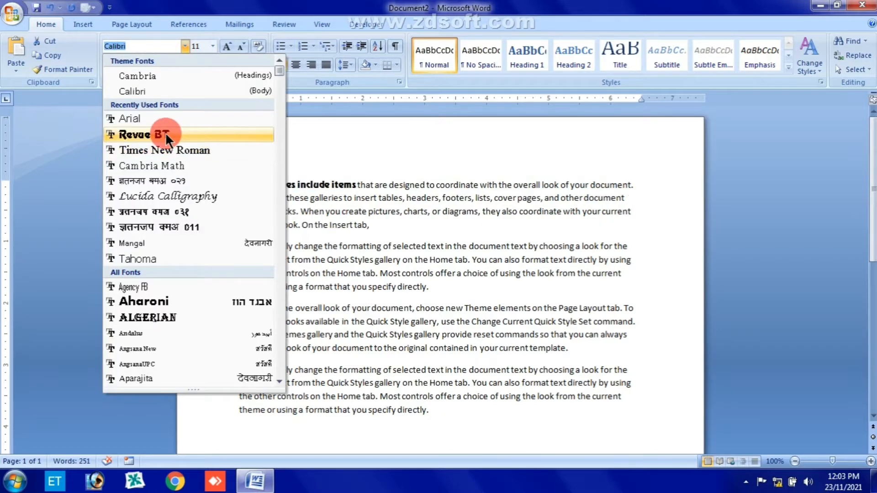
click(165, 134)
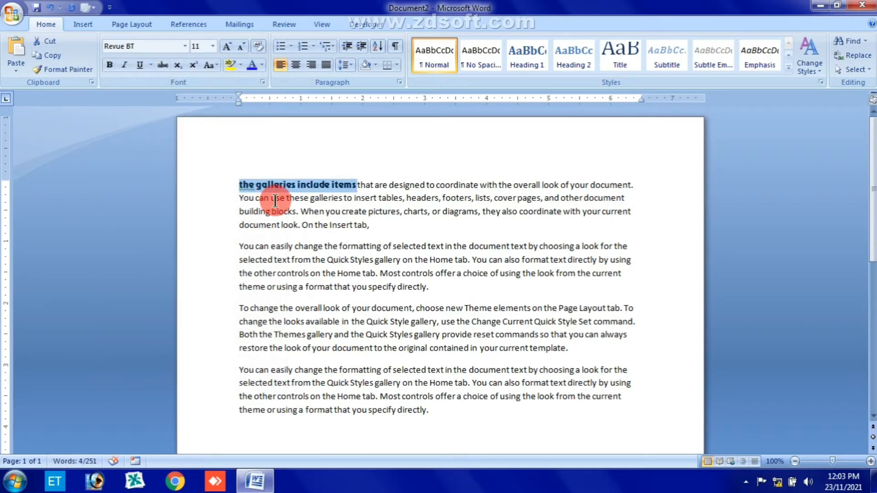
click(226, 46)
click(226, 46)
click(226, 46)
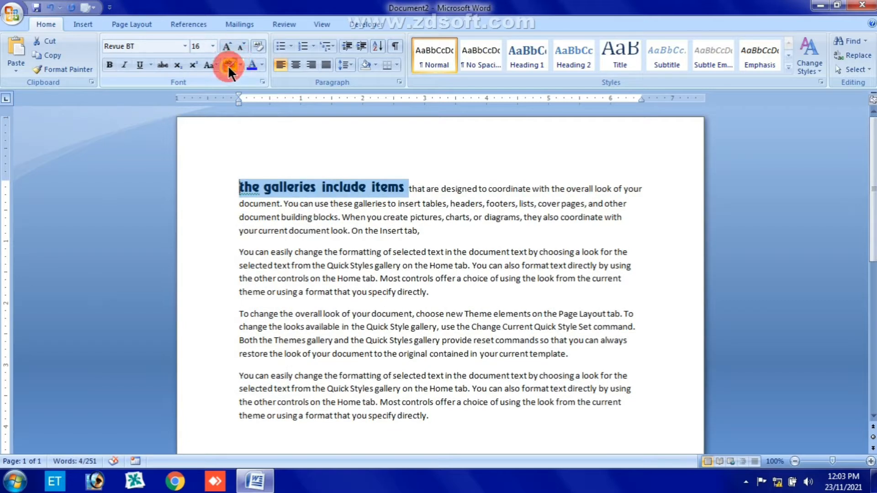
click(229, 65)
Enlarge "are designed to coordinate with" in the first paragraph to font size 18.
double_click(433, 189)
drag(468, 189, 550, 188)
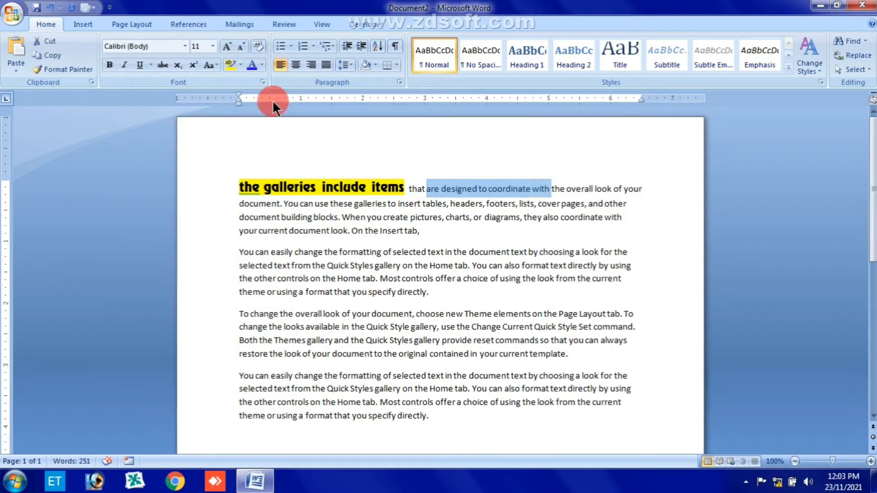
click(185, 46)
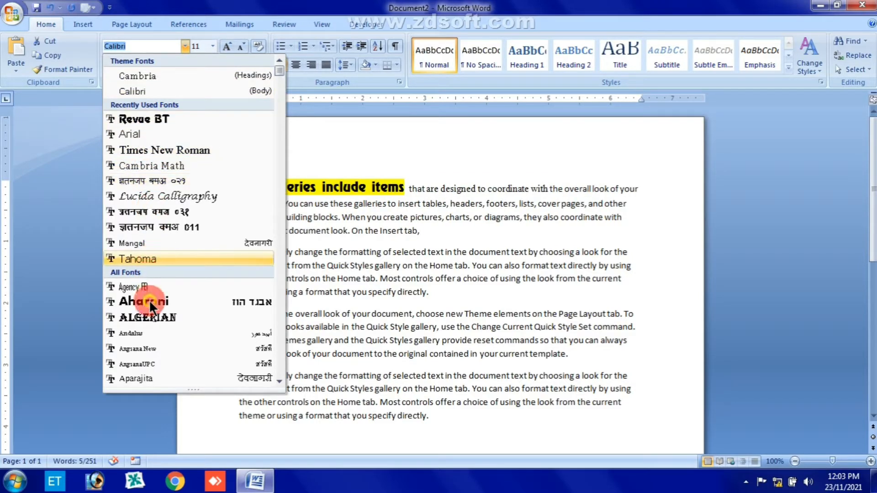
key(Escape)
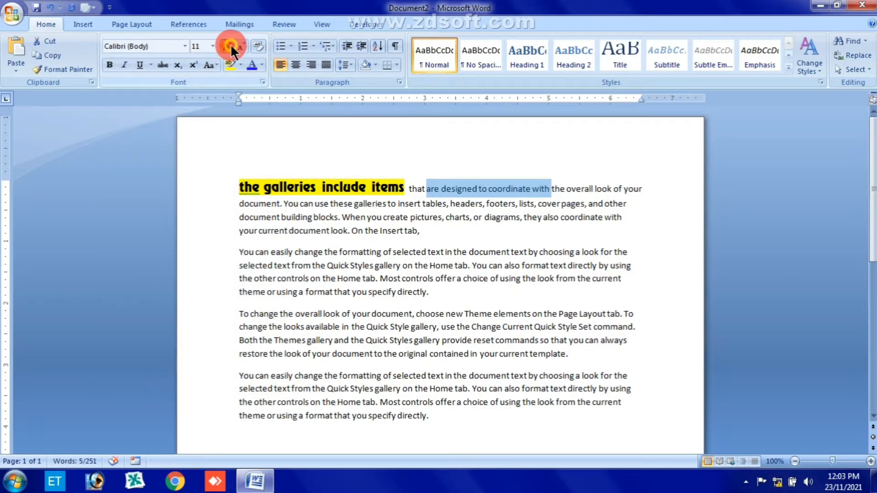
click(230, 44)
click(230, 43)
click(302, 255)
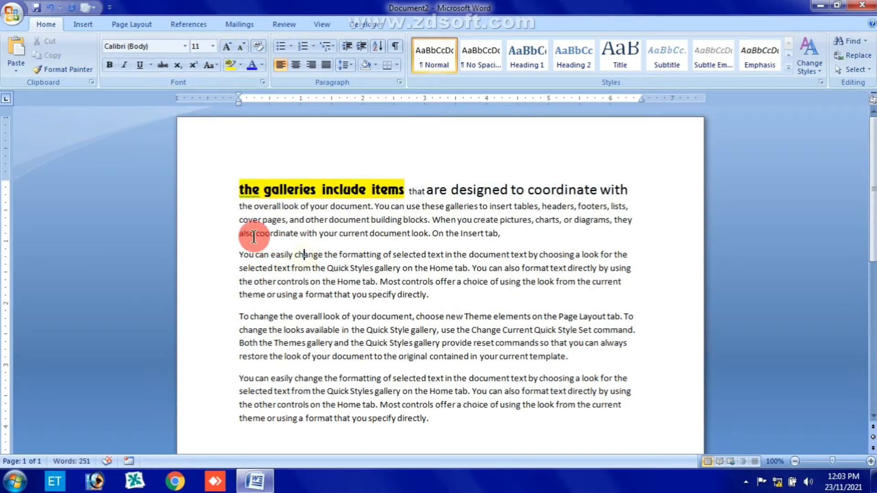
Copy the format of "the galleries include items" onto "You can easily change the formatting of selected" with Format Painter.
click(312, 187)
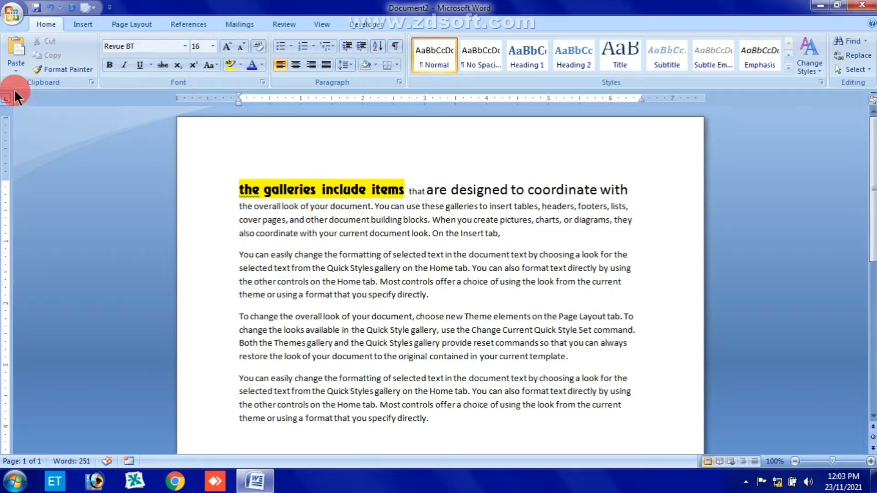
click(74, 67)
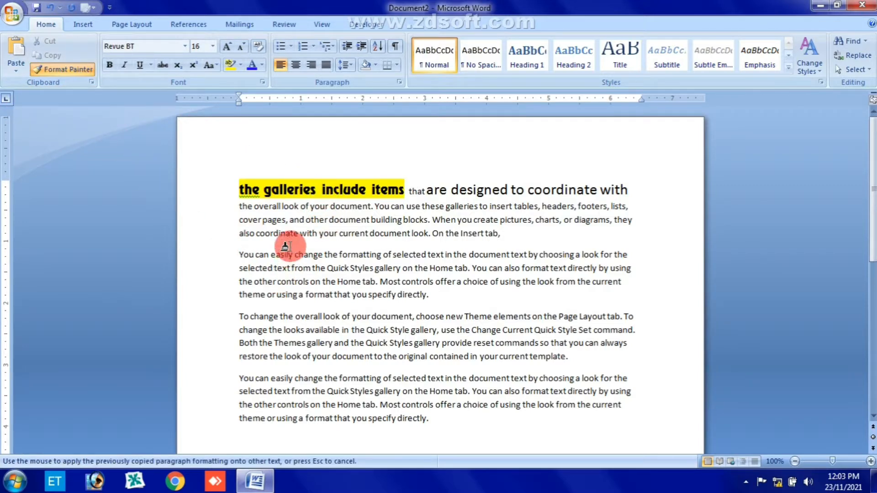
drag(245, 255, 391, 257)
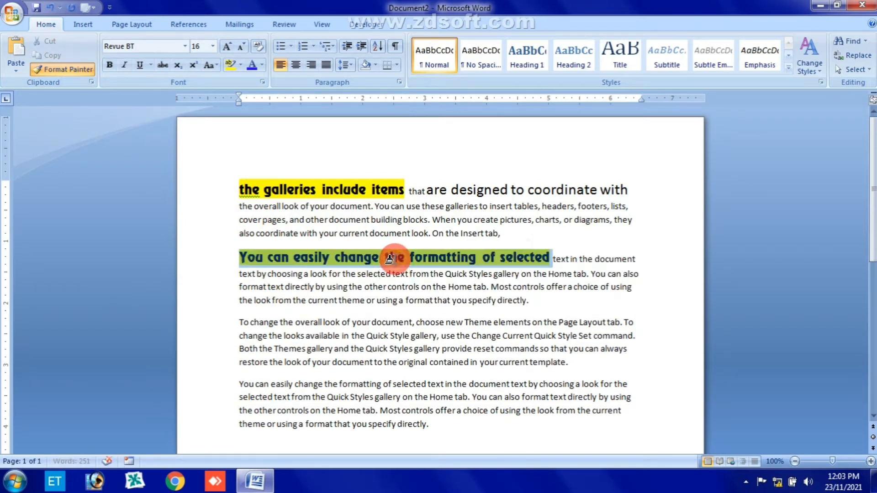
click(397, 286)
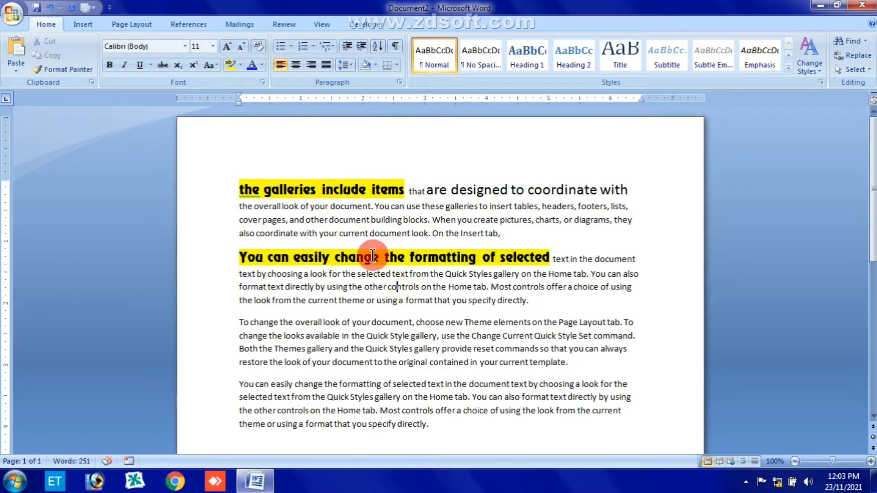
Copy the format of "are designed to coordinate with" onto plain text in the second paragraph with Format Painter.
click(499, 190)
click(64, 68)
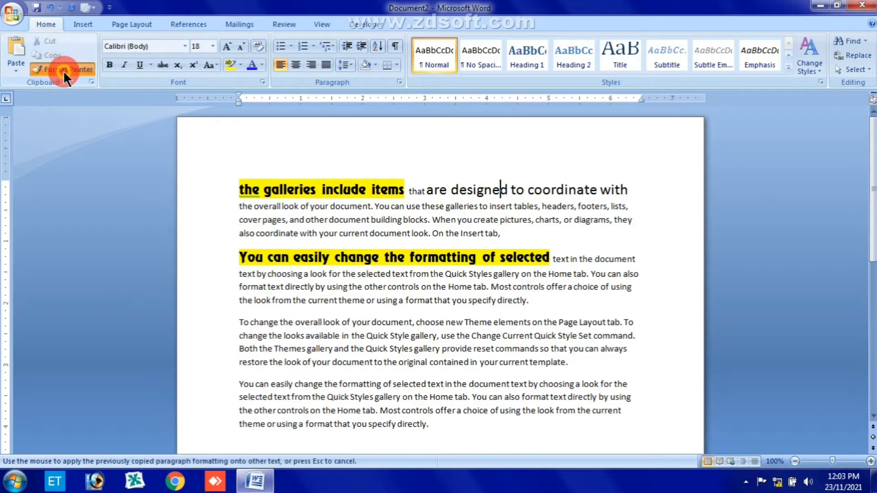
drag(268, 274, 387, 287)
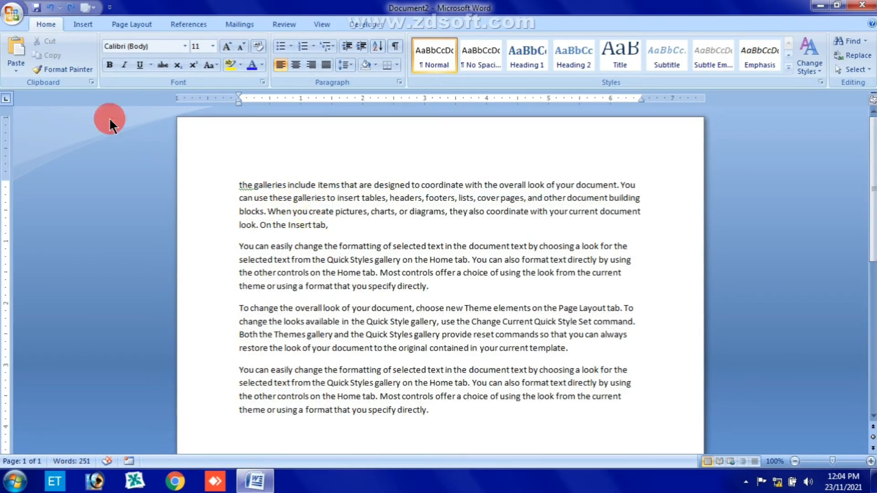
Change the font of the first sentence, from "the galleries" to "your document", to Revue BT.
click(184, 46)
click(342, 196)
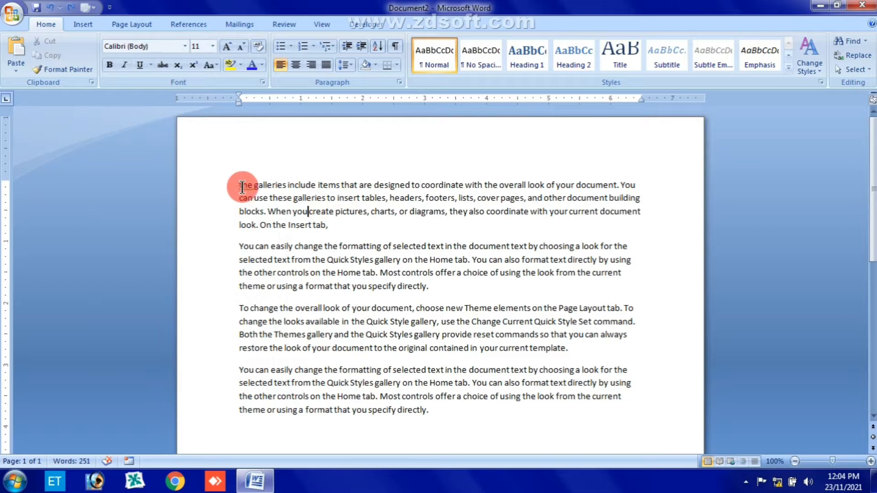
drag(242, 187, 617, 184)
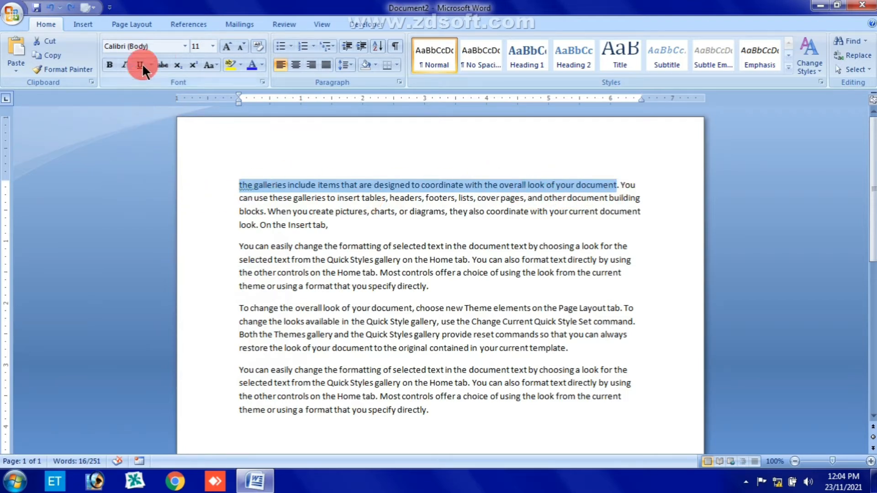
click(187, 50)
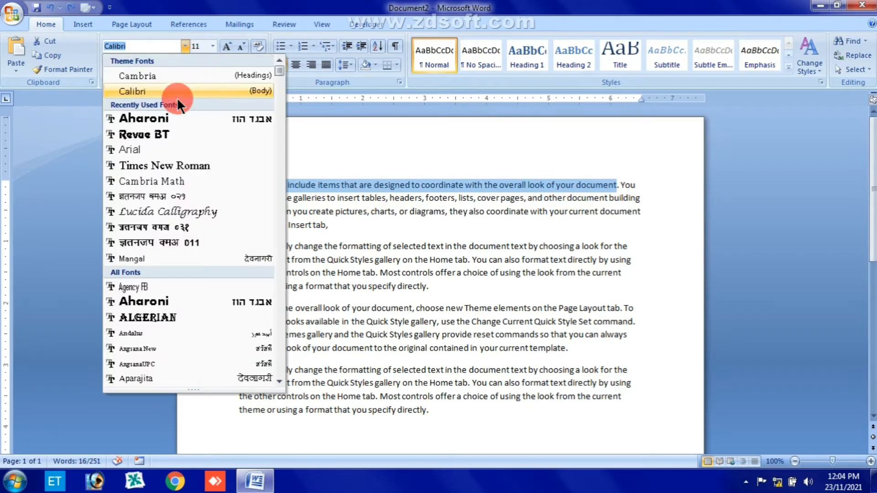
click(170, 136)
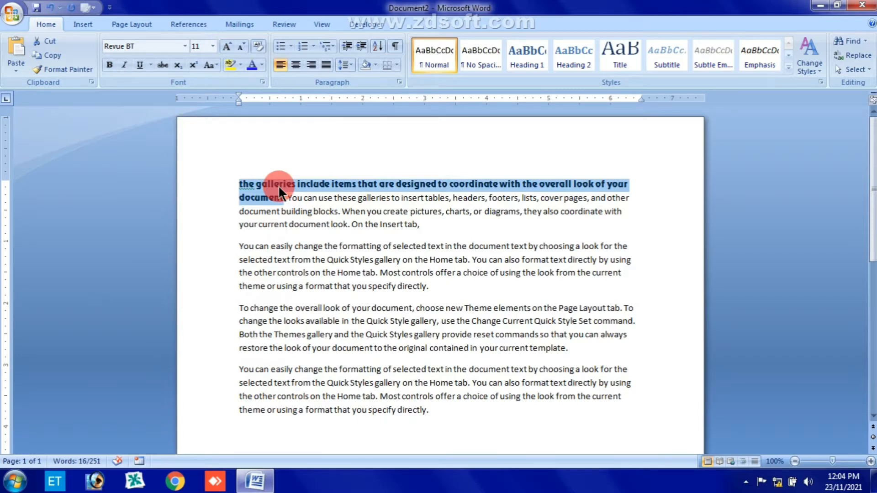
Enlarge the first sentence's font size to 16 and shrink it back to 11.
click(212, 46)
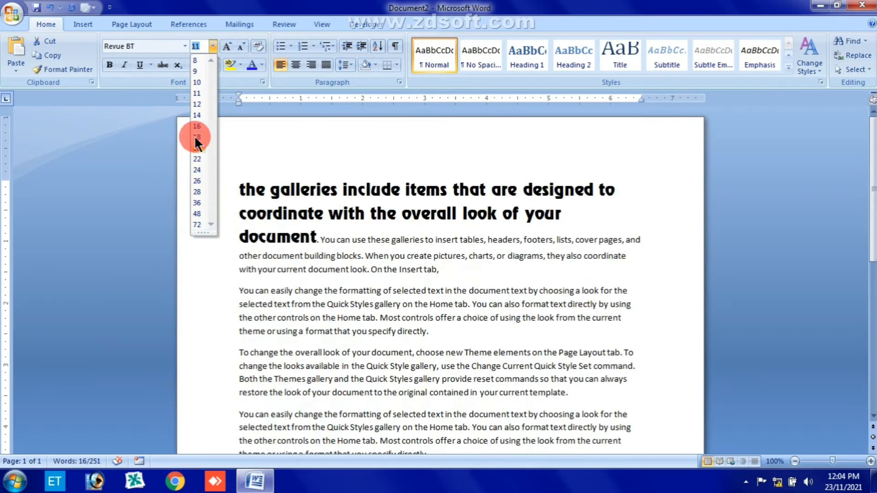
click(197, 92)
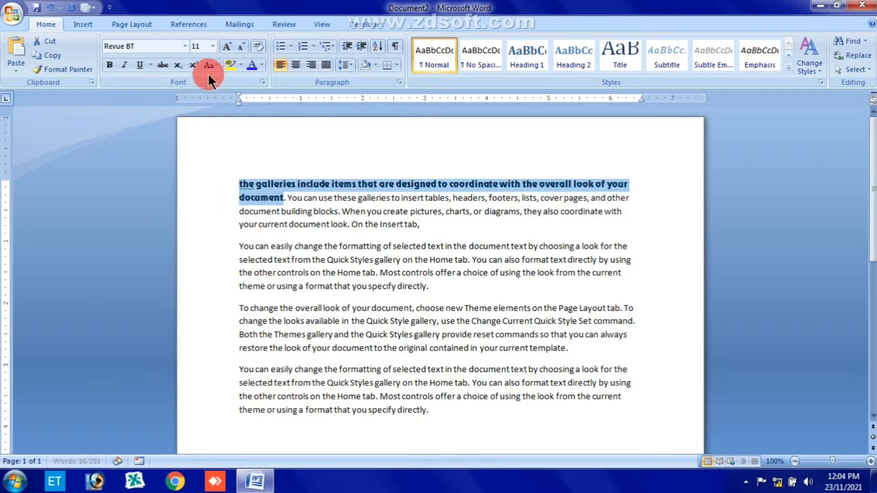
click(226, 45)
click(226, 45)
click(226, 46)
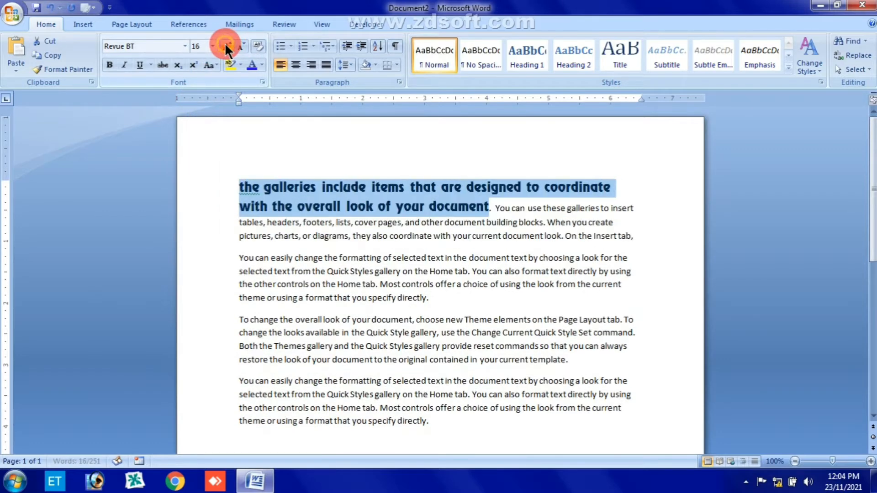
click(240, 48)
click(240, 48)
click(240, 49)
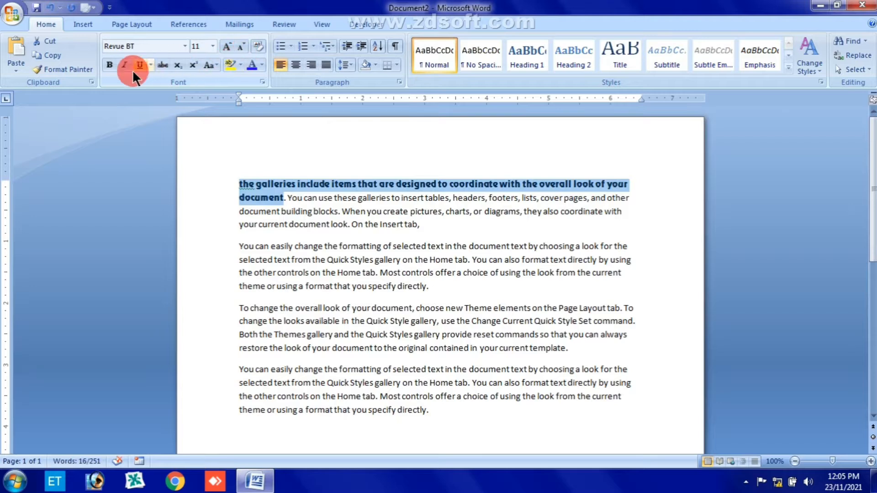
Clear all formatting from the selected first sentence and try bold on it.
click(255, 48)
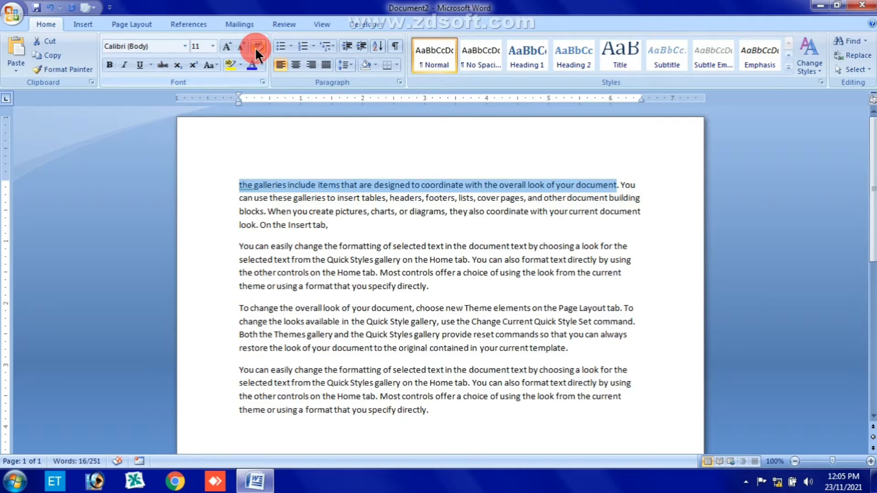
click(110, 65)
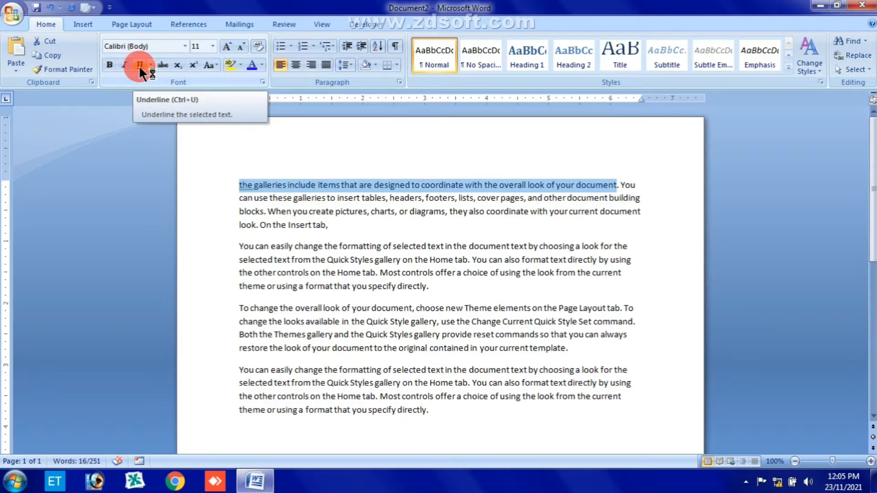
Make the words "to coordinate" in the first sentence bold.
click(273, 225)
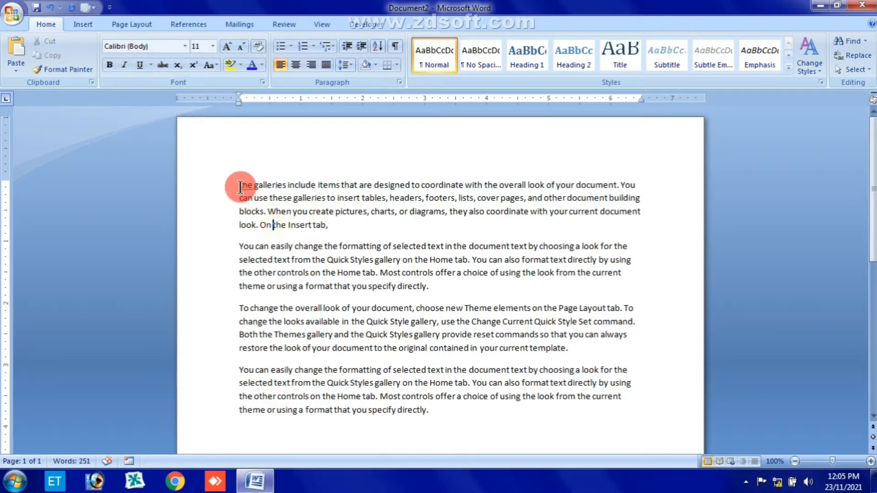
drag(239, 184, 445, 185)
drag(434, 219, 430, 213)
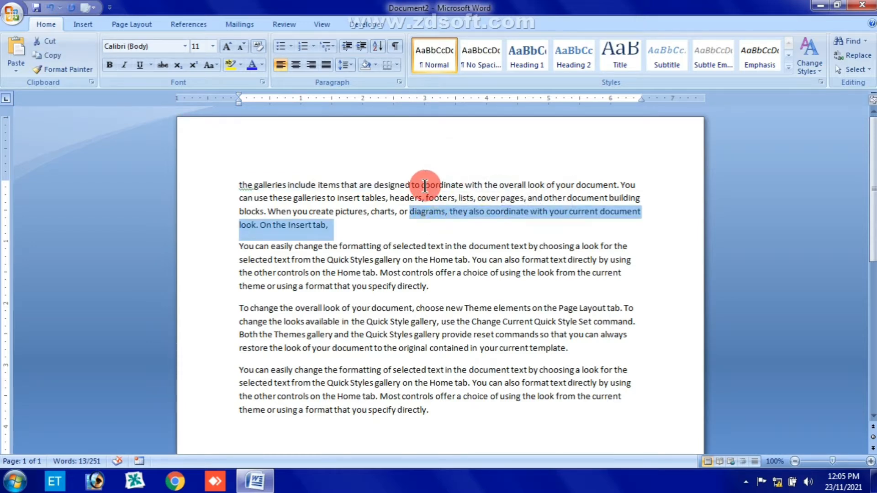
drag(412, 185, 465, 185)
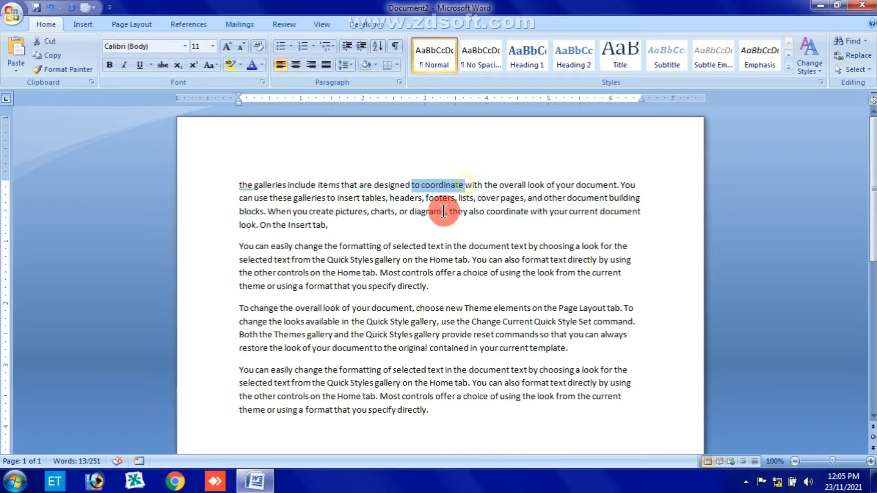
click(35, 58)
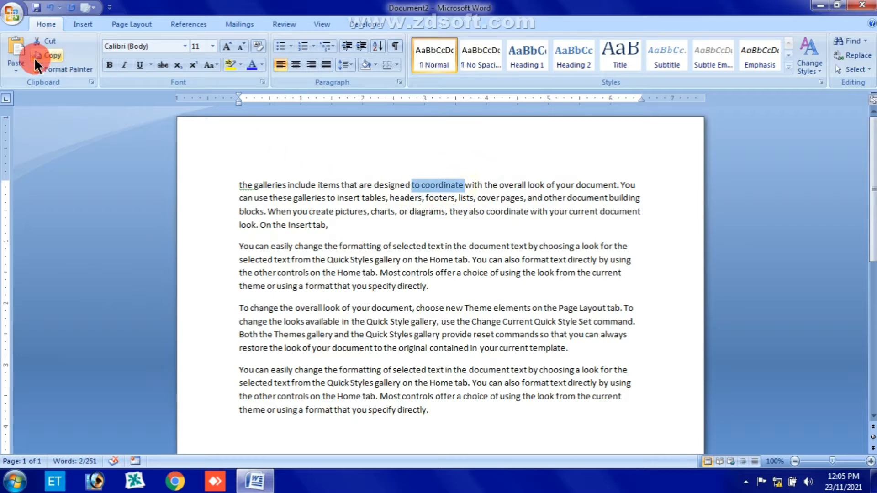
click(109, 66)
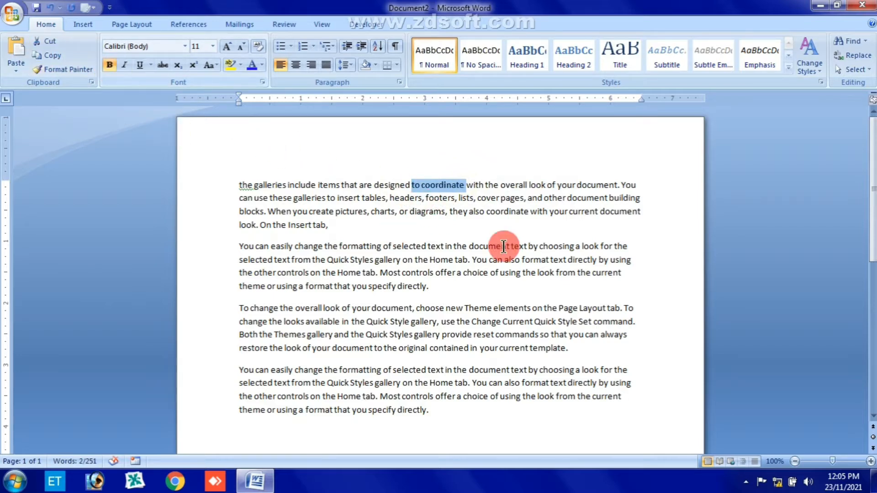
click(544, 181)
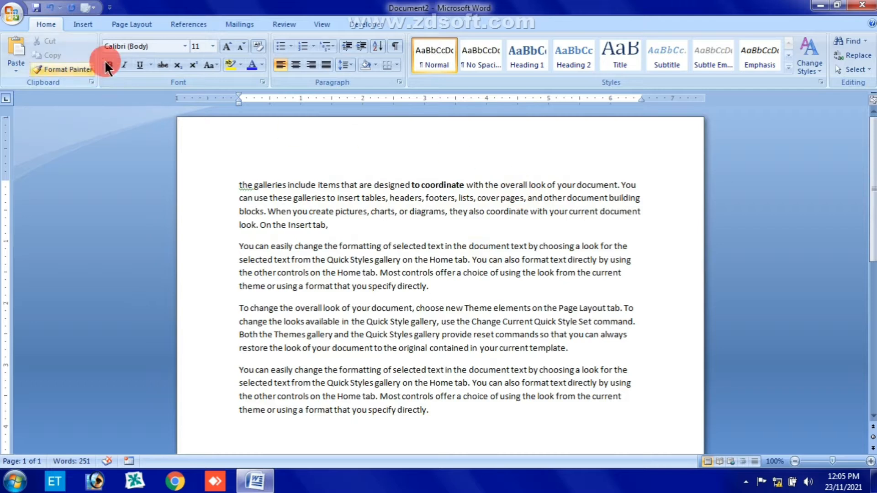
Italicize the first paragraph from "can use these galleries" through "On the Insert tab,".
click(287, 206)
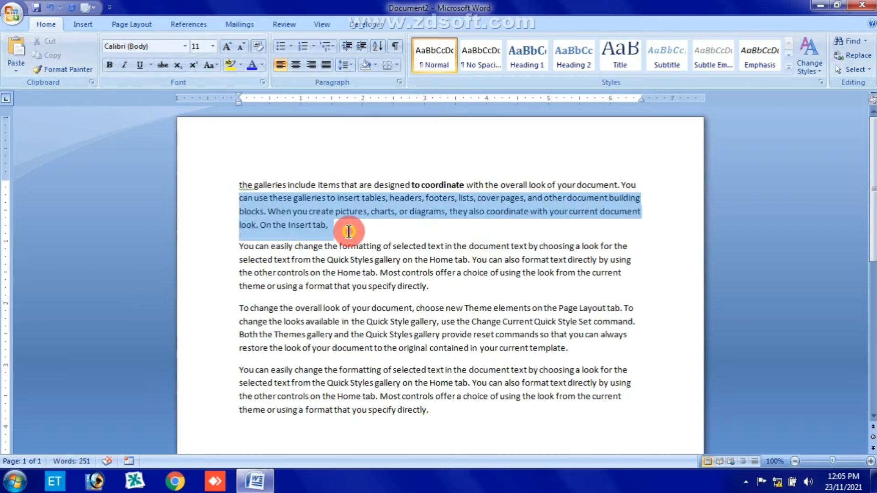
drag(239, 198, 348, 231)
click(122, 62)
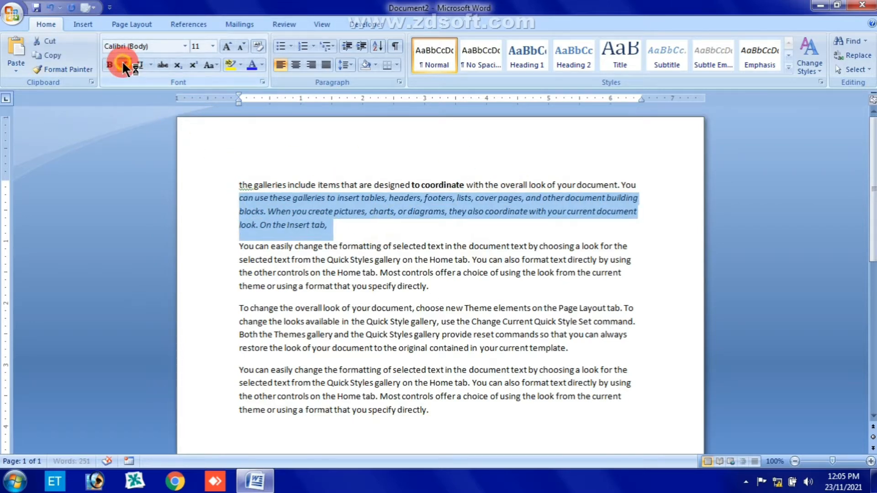
click(359, 254)
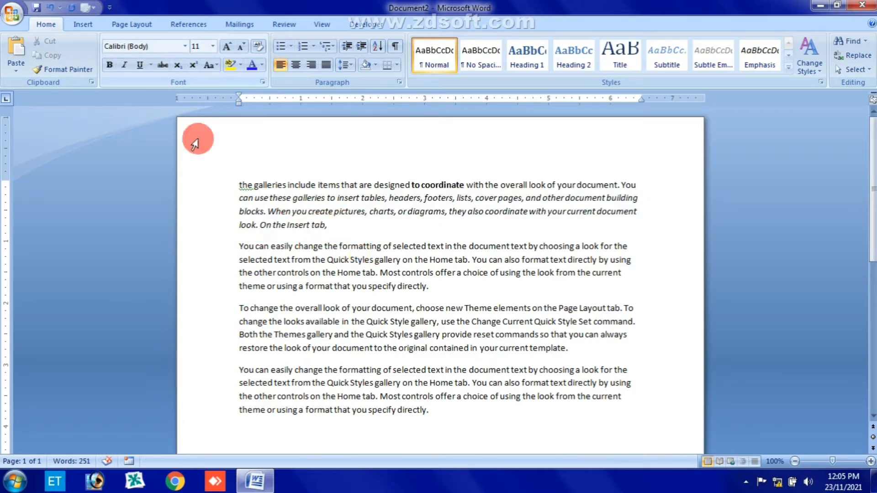
Underline "You can easily change the formatting of selected text in the document text" at the start of the second paragraph.
drag(237, 246, 533, 243)
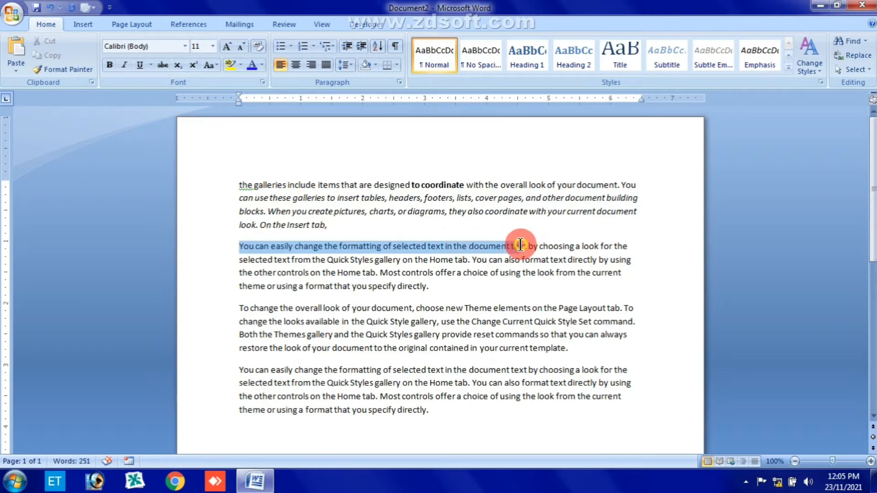
click(139, 62)
click(299, 298)
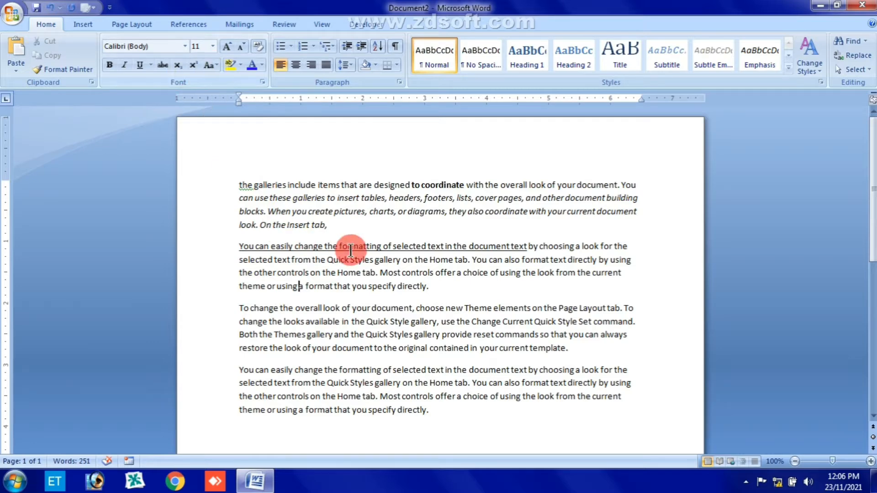
Add the text "H2O" on a new line below the last paragraph.
scroll(376, 368, down, 3)
click(447, 288)
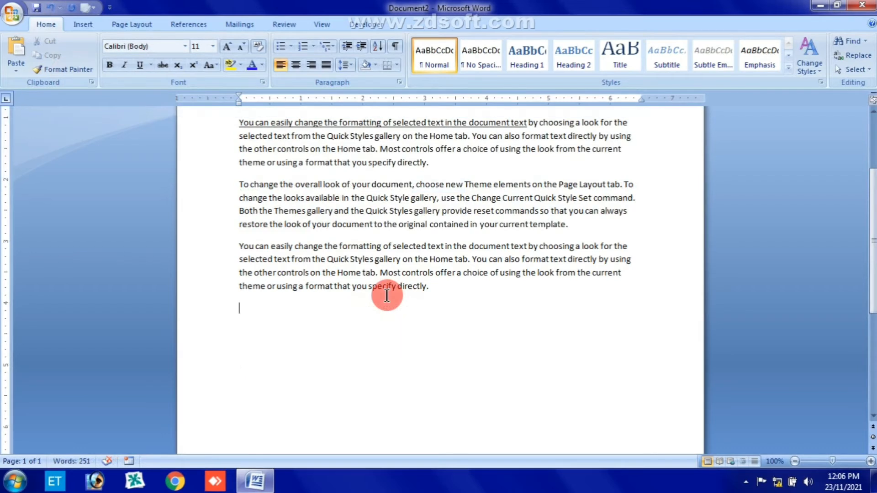
key(Return)
text(H2O)
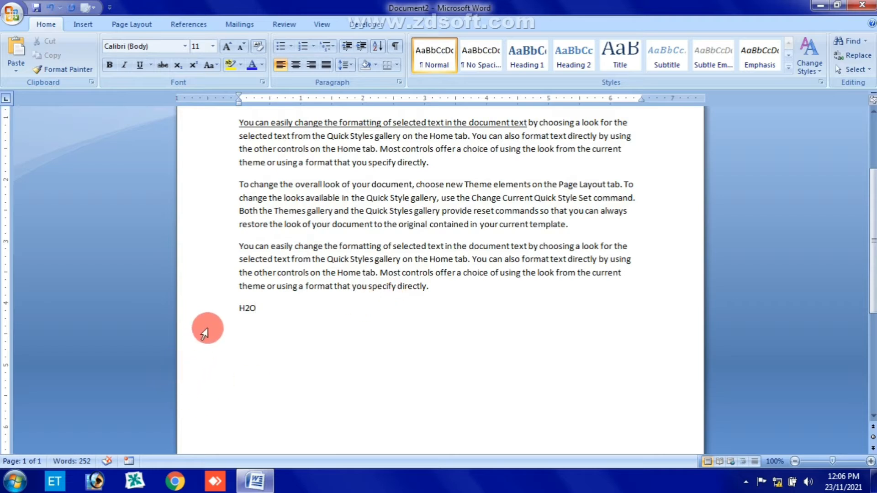
Enlarge the font size of the H2O line to 28.
click(209, 309)
click(228, 45)
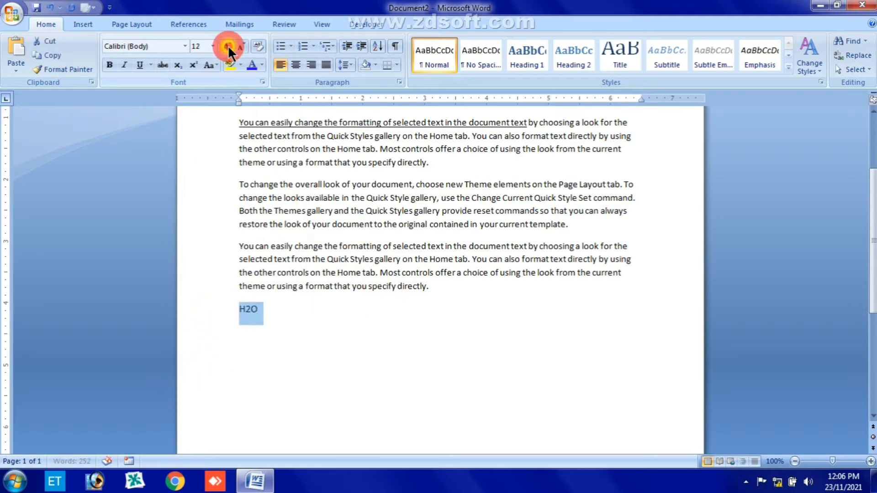
click(228, 45)
click(228, 45)
click(228, 45)
click(228, 45)
click(228, 45)
click(229, 45)
click(229, 45)
click(228, 45)
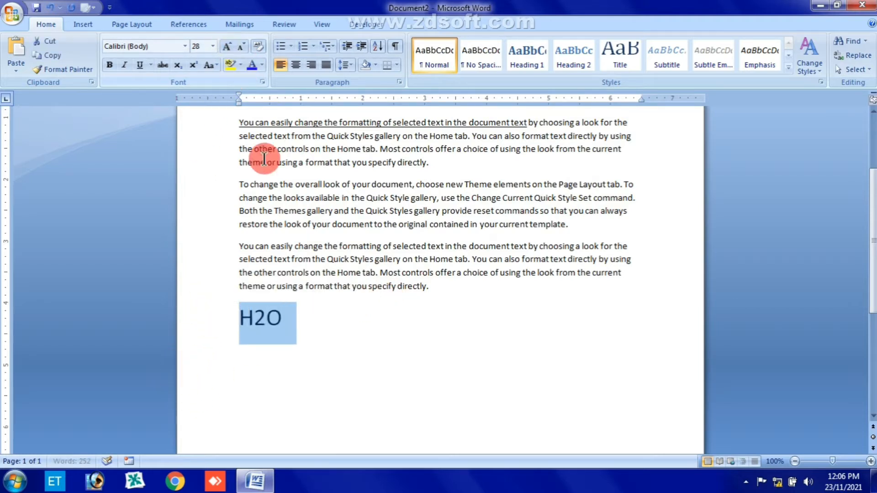
click(407, 358)
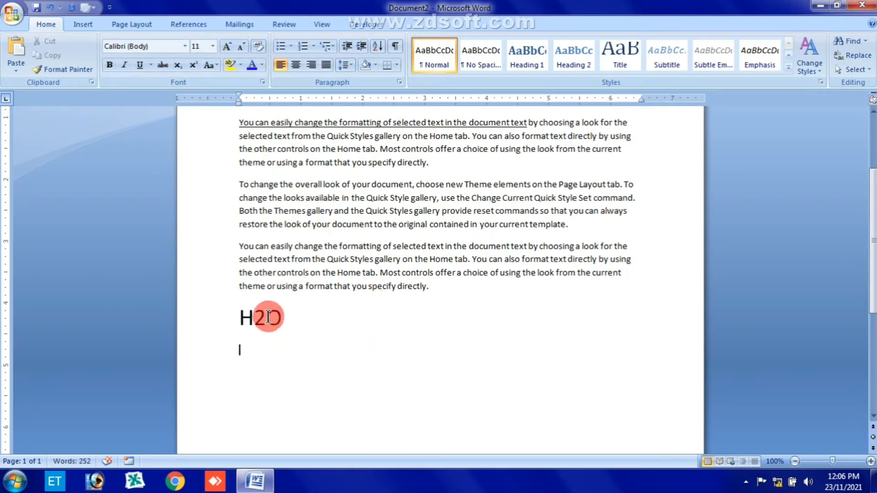
Format the 2 in H2O as subscript.
drag(266, 316, 257, 316)
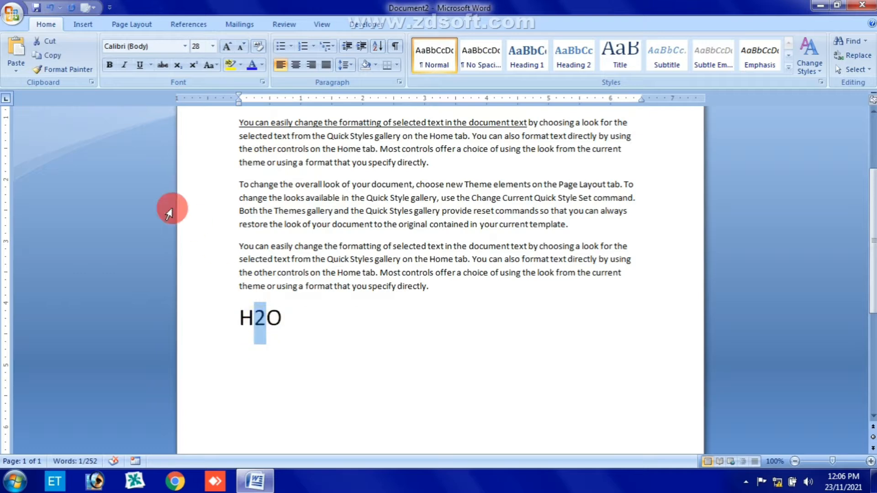
click(180, 69)
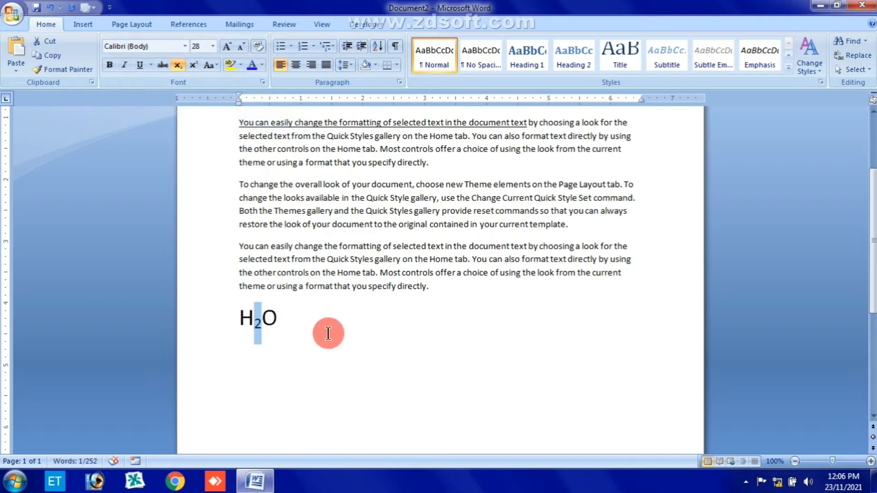
click(291, 303)
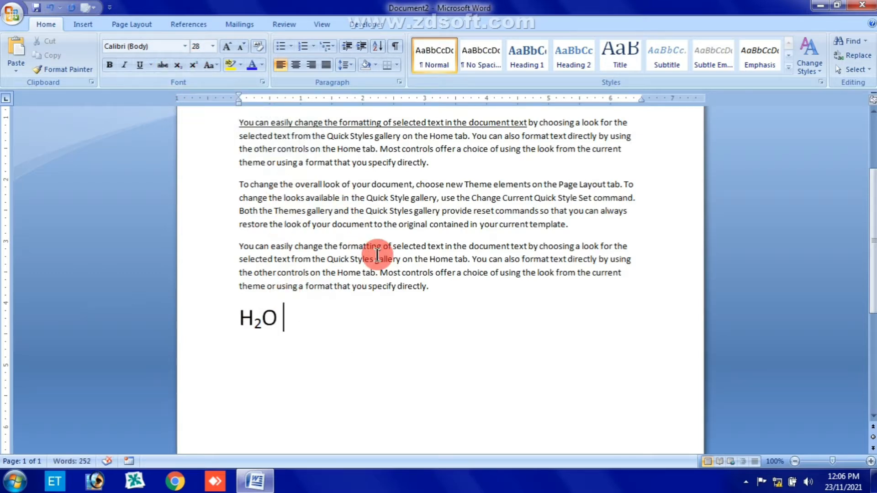
Add "102" after the water formula, format its 2 as superscript, and start a new line.
text(102)
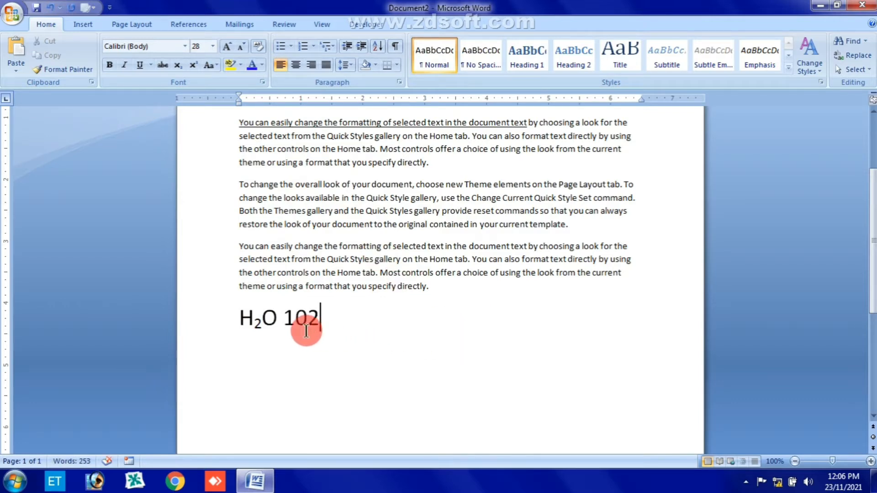
mouse_move(314, 317)
mouse_down()
mouse_move(329, 319)
mouse_move(319, 318)
mouse_up()
click(314, 318)
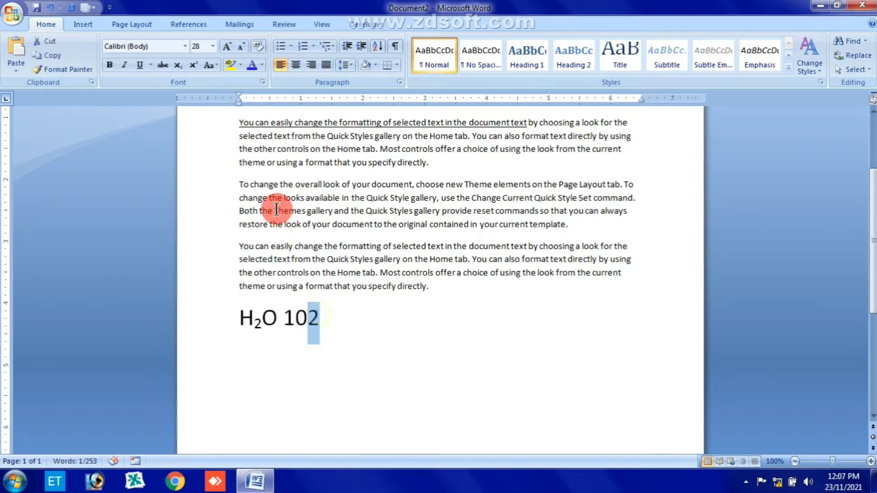
click(193, 64)
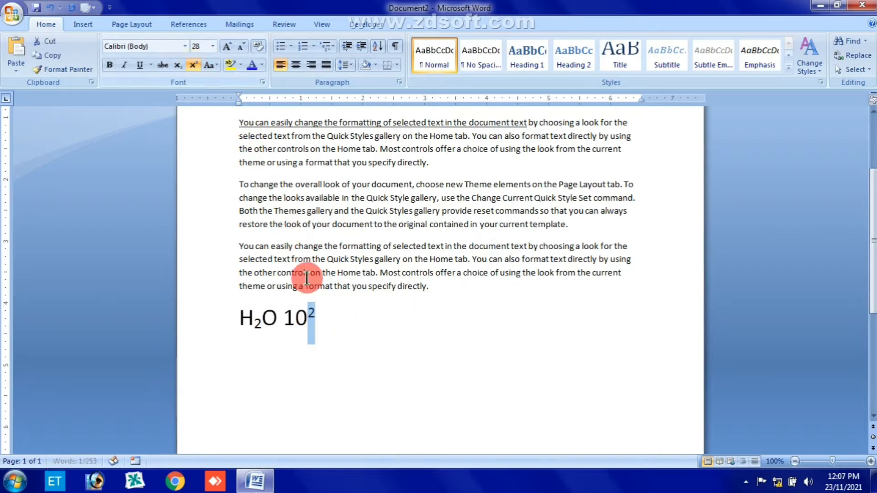
click(333, 337)
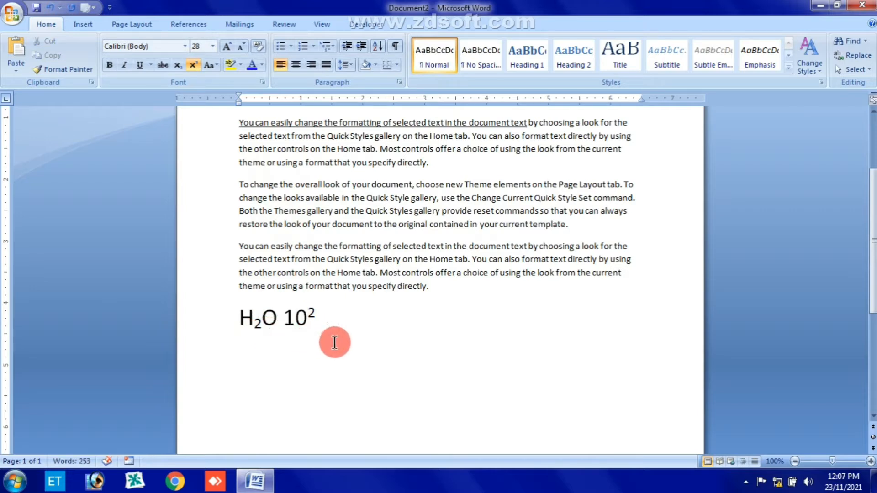
key(Return)
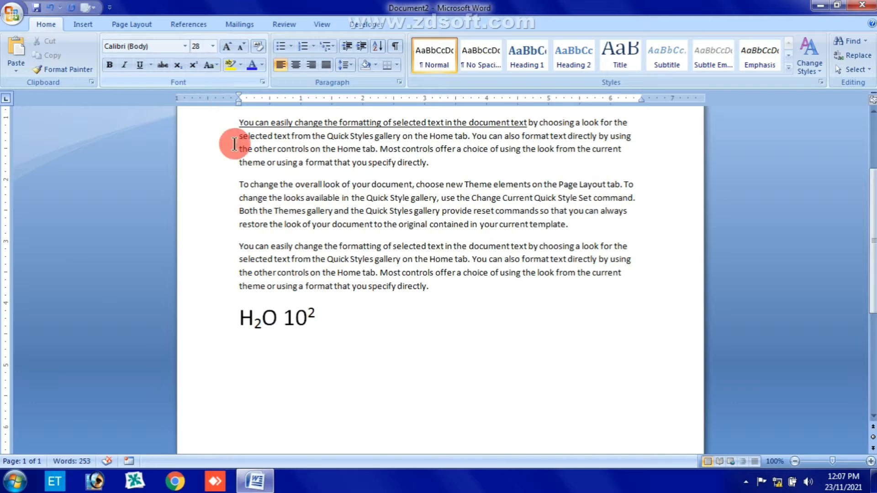
Enlarge the third paragraph, "To change the overall look of your document", to font size 20.
drag(240, 185, 569, 231)
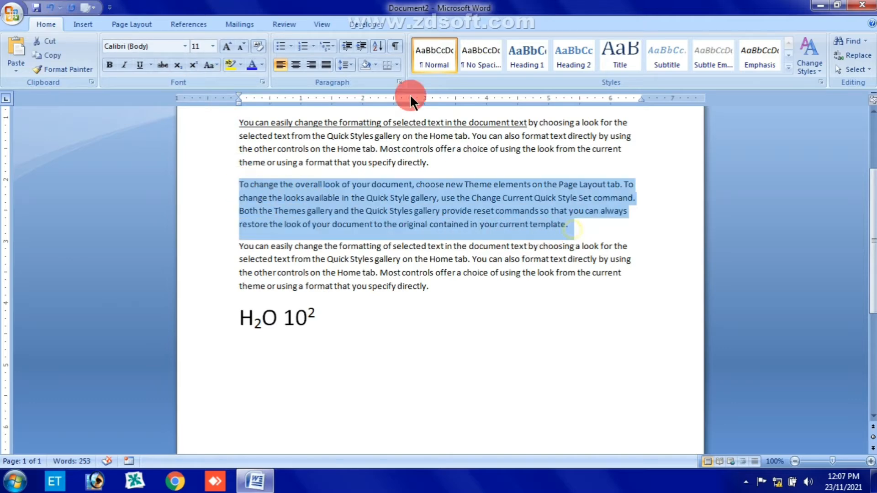
click(229, 44)
click(229, 44)
click(230, 45)
click(229, 44)
click(229, 44)
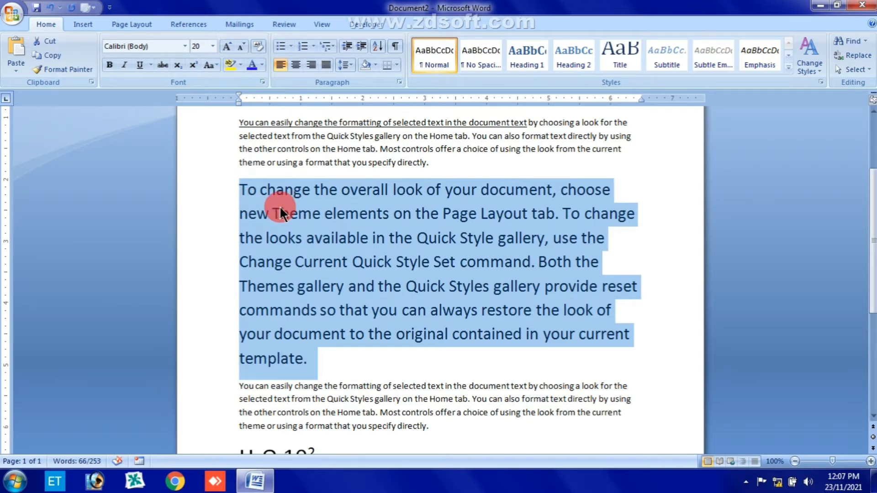
Try UPPERCASE and lowercase on the selected third paragraph.
click(213, 65)
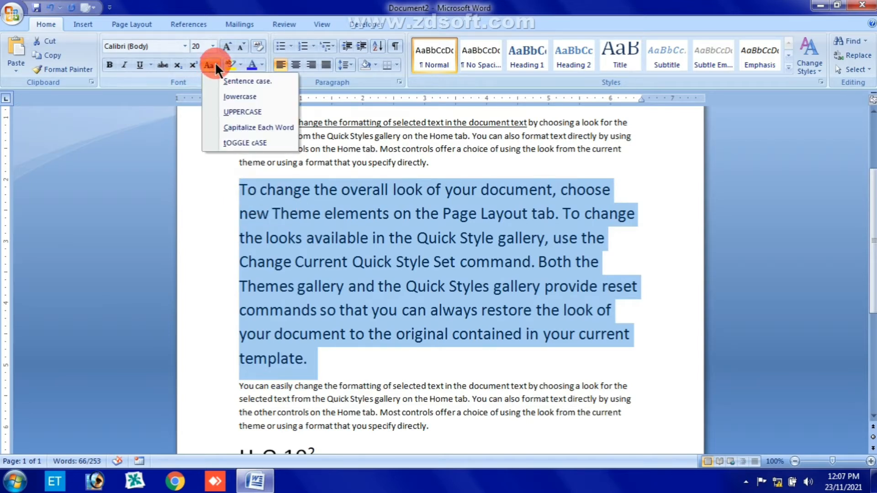
click(224, 112)
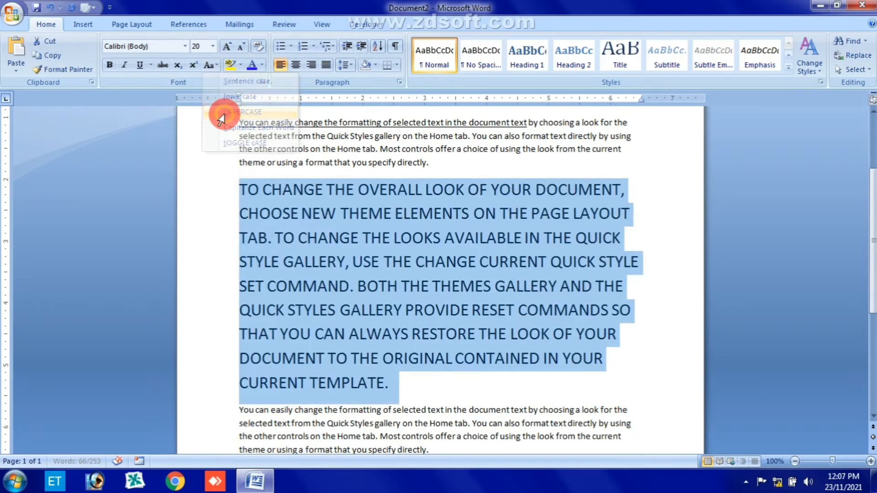
click(210, 64)
click(223, 96)
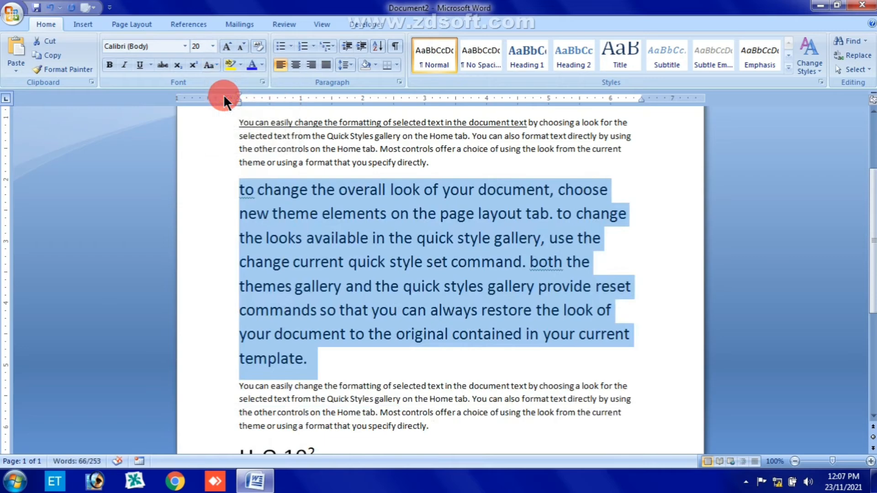
Change the third paragraph to sentence case and deselect it.
click(218, 62)
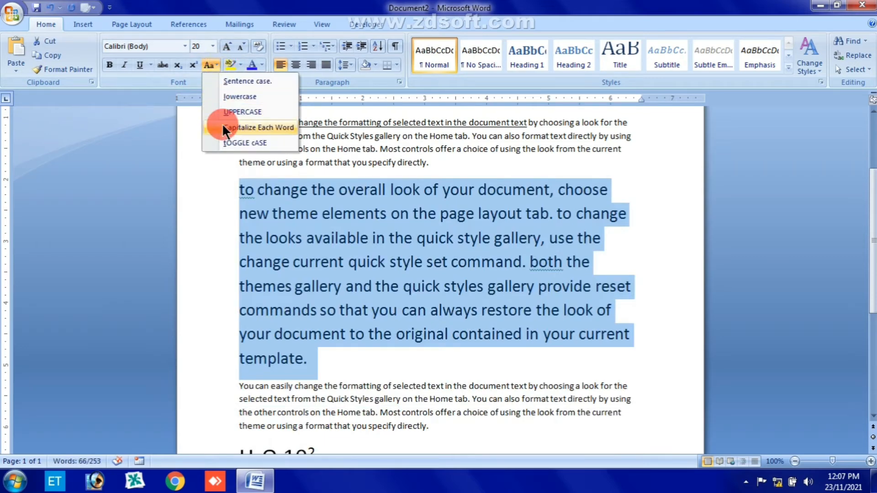
click(300, 129)
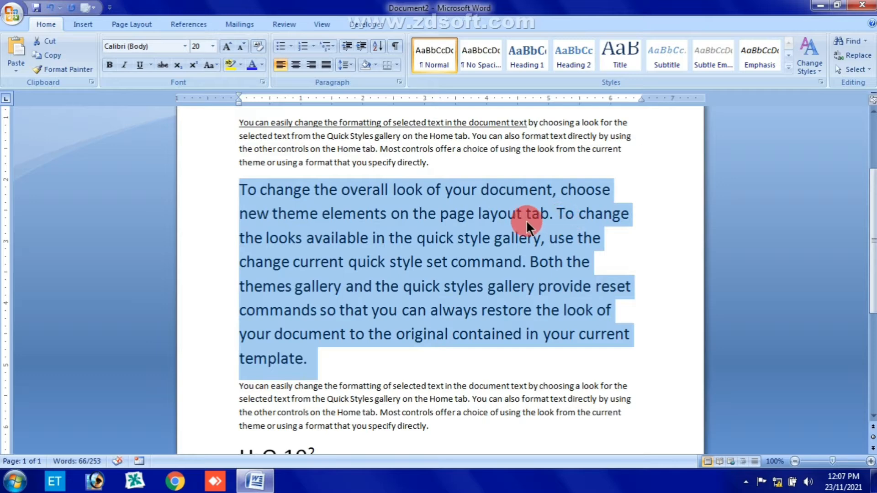
click(360, 370)
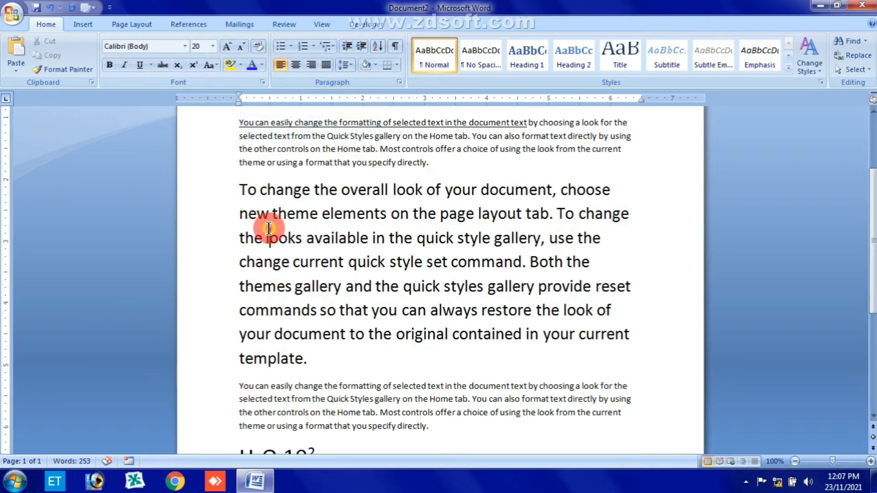
Highlight "To change the overall" at the start of the third paragraph in bright green.
click(243, 188)
drag(243, 188, 363, 193)
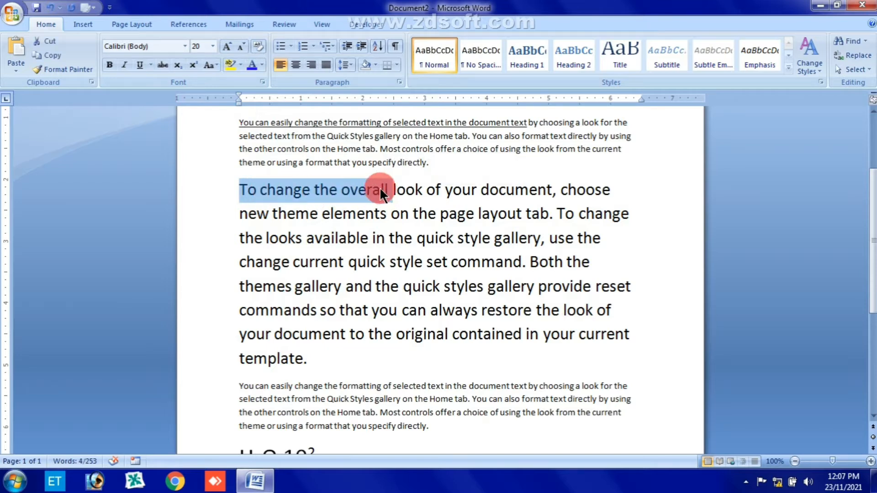
click(240, 65)
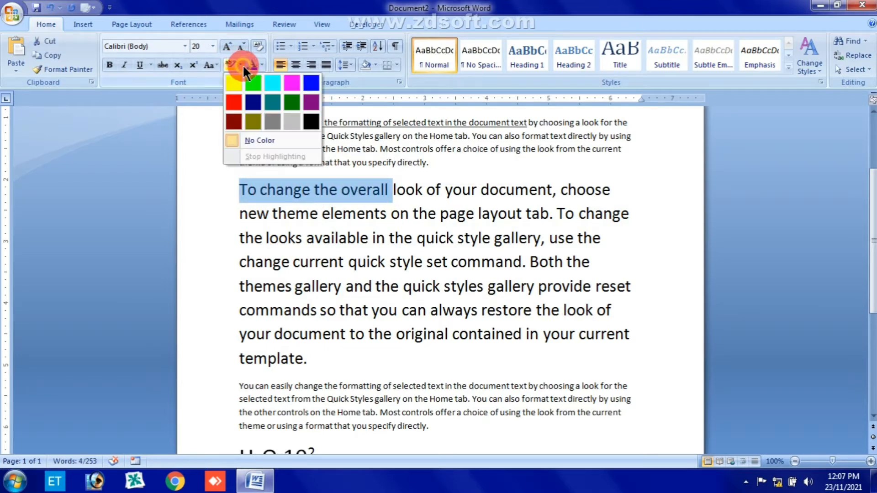
click(254, 86)
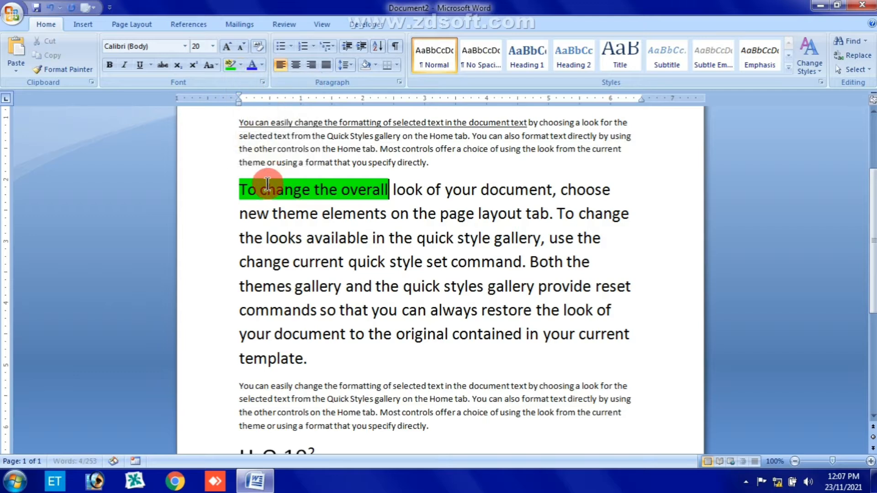
Color the words "look of your document" in the third paragraph's first line red.
click(326, 194)
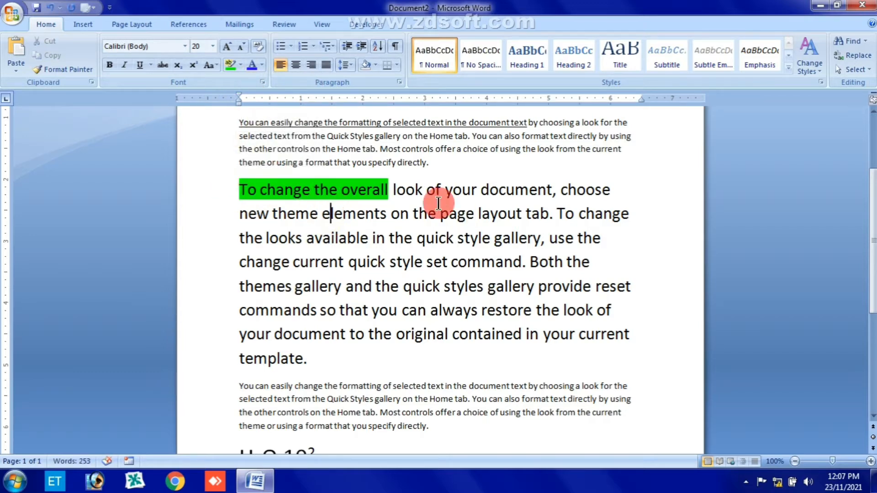
drag(396, 190, 532, 193)
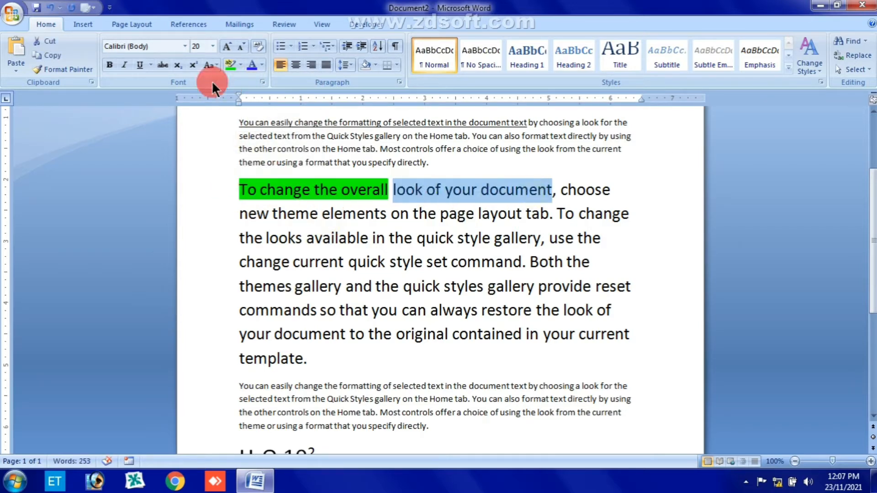
click(261, 65)
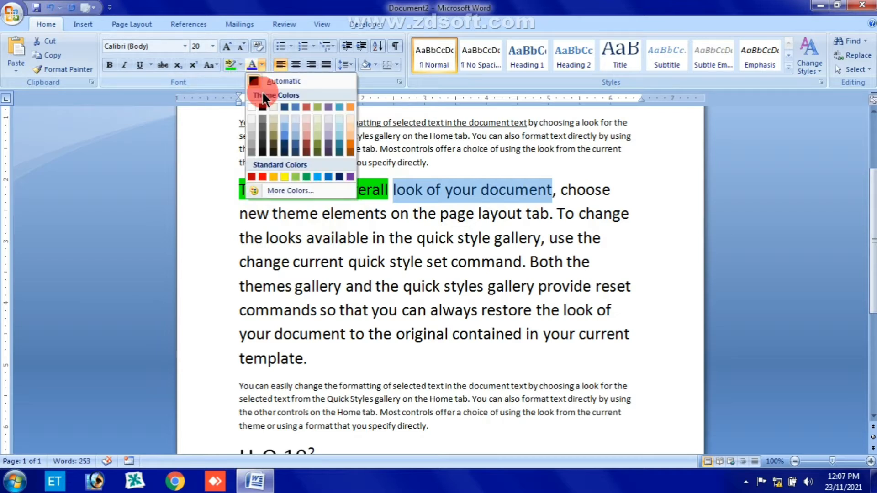
click(263, 177)
click(429, 213)
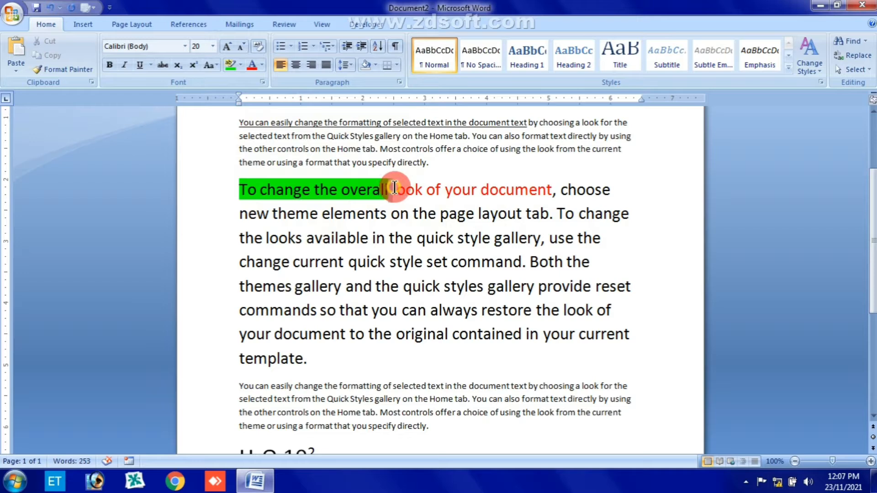
Make the red words "look of your document" bold and deselect them.
drag(392, 187, 525, 194)
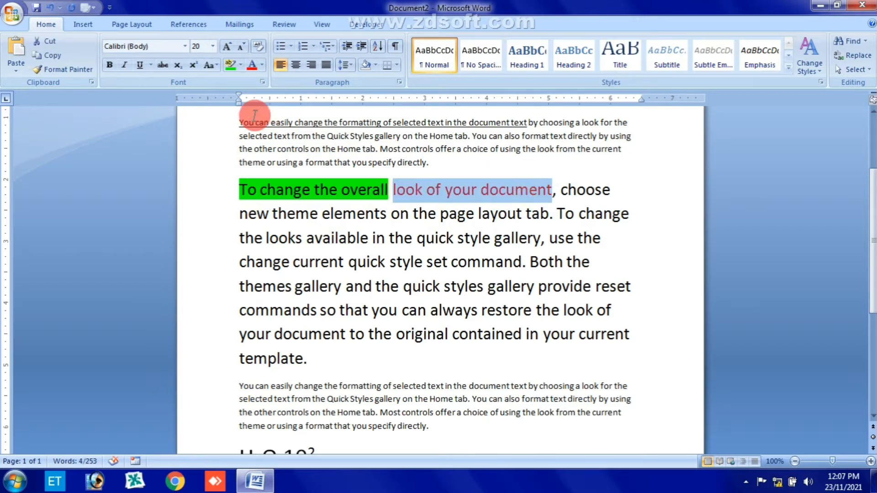
click(105, 65)
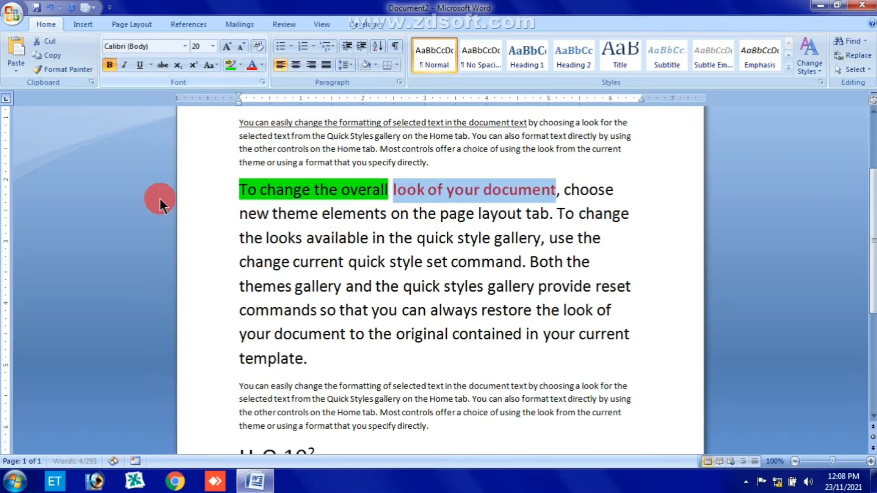
click(303, 286)
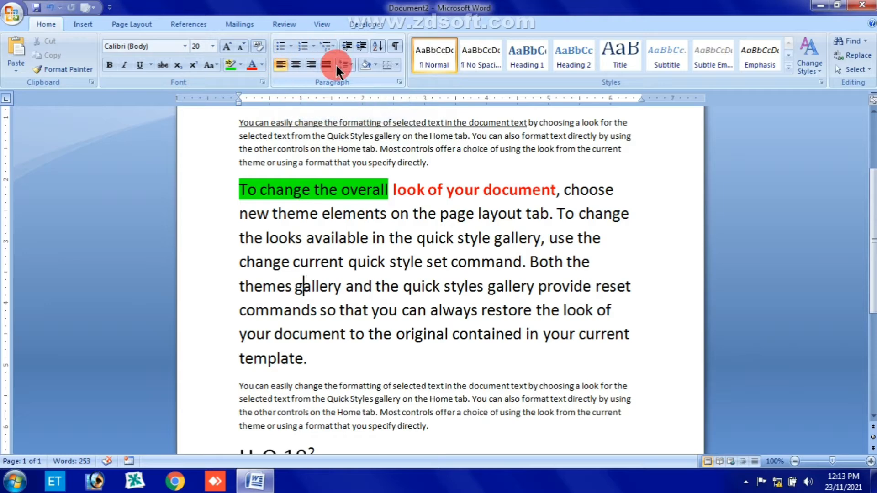
Start a bulleted list on the empty line below "H2O 10²" with the first item "QUESTION 1".
scroll(362, 235, down, 3)
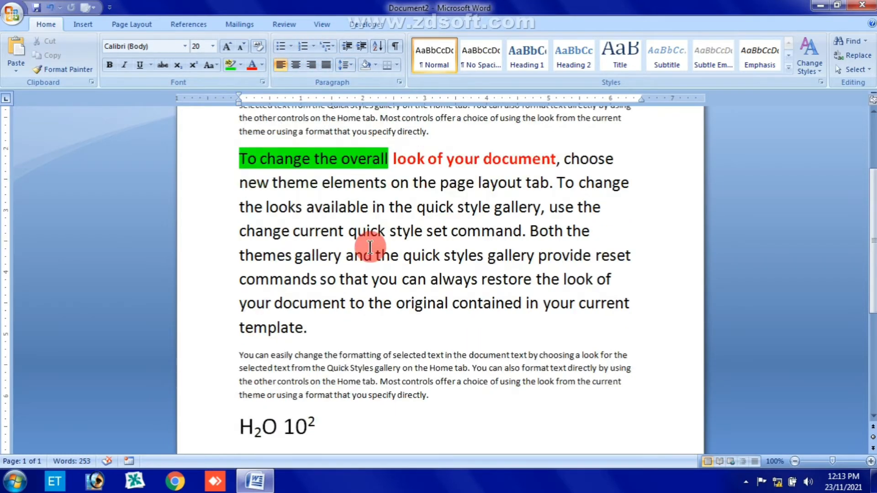
scroll(329, 260, up, 3)
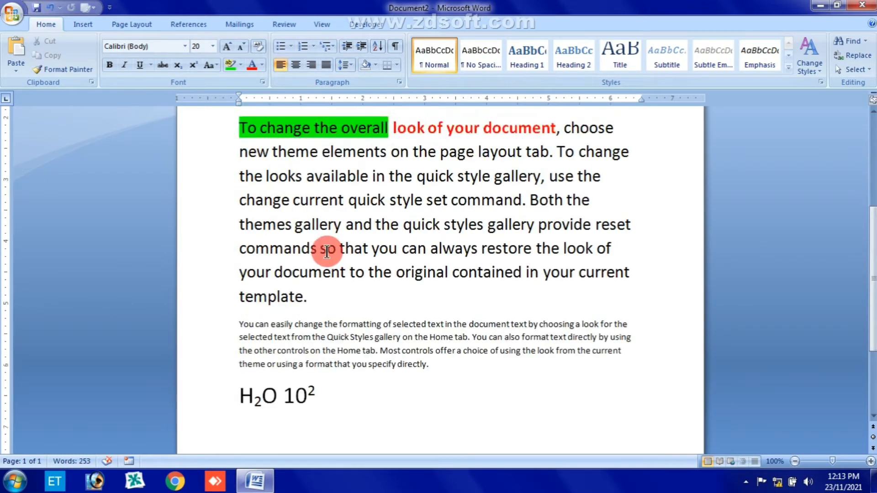
scroll(333, 251, down, 3)
scroll(374, 379, down, 1)
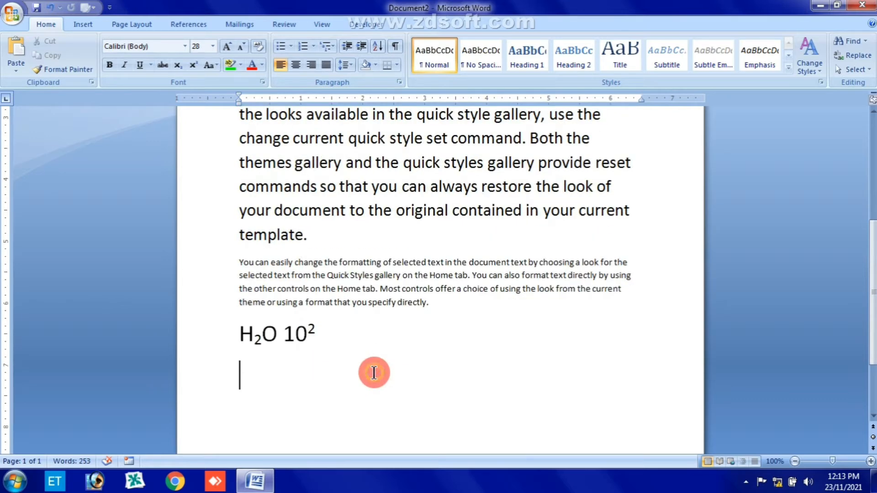
click(279, 48)
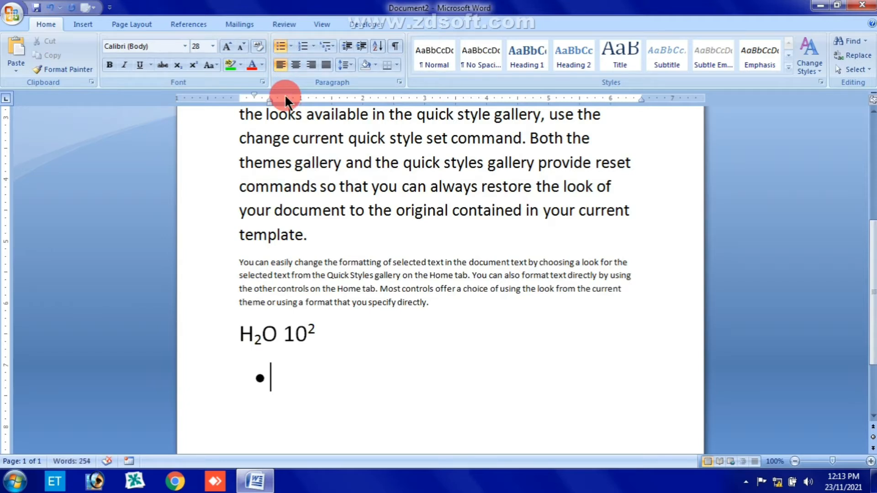
text(QUE)
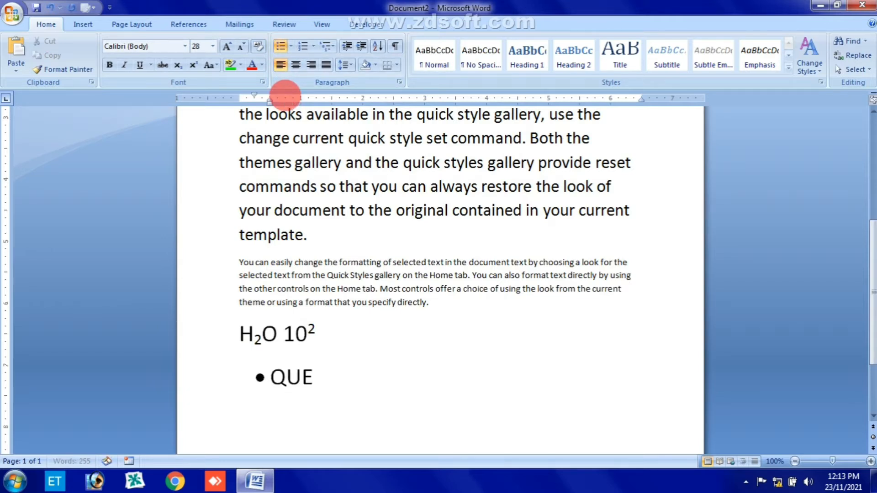
text(STIO)
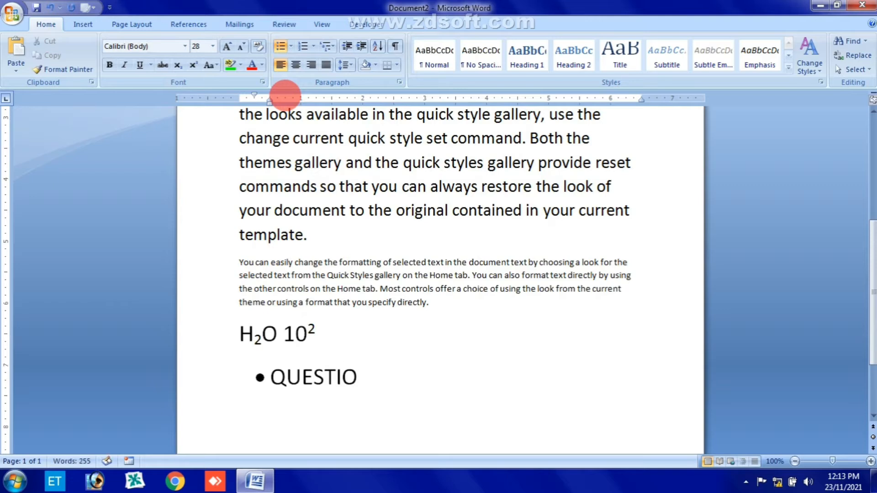
text(N 1)
key(Return)
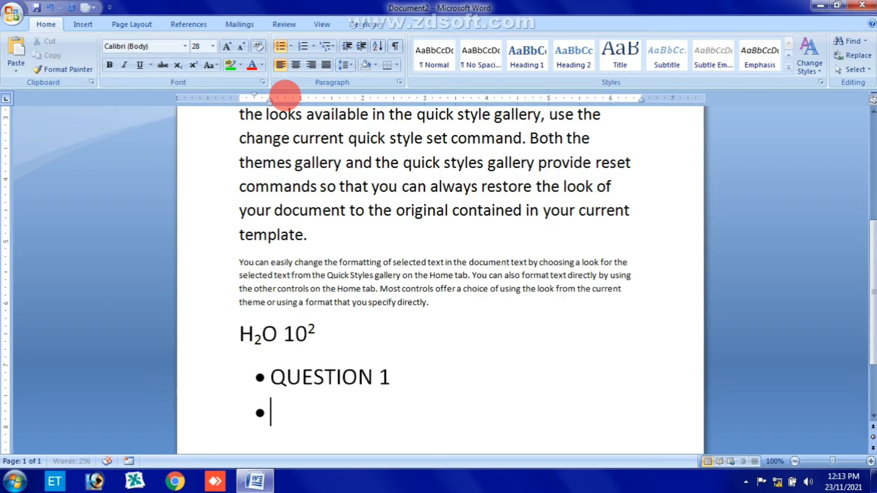
Add the bullet items "JHKI", "HJI", "HK" and "KLJ", with a page break before "HK".
text(JHKI)
key(Return)
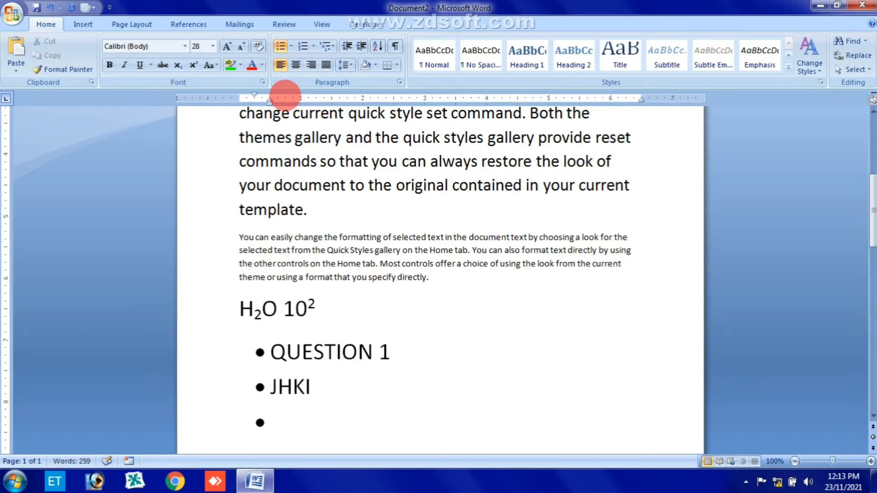
text(HJI)
key(ctrl+Return)
text(HK)
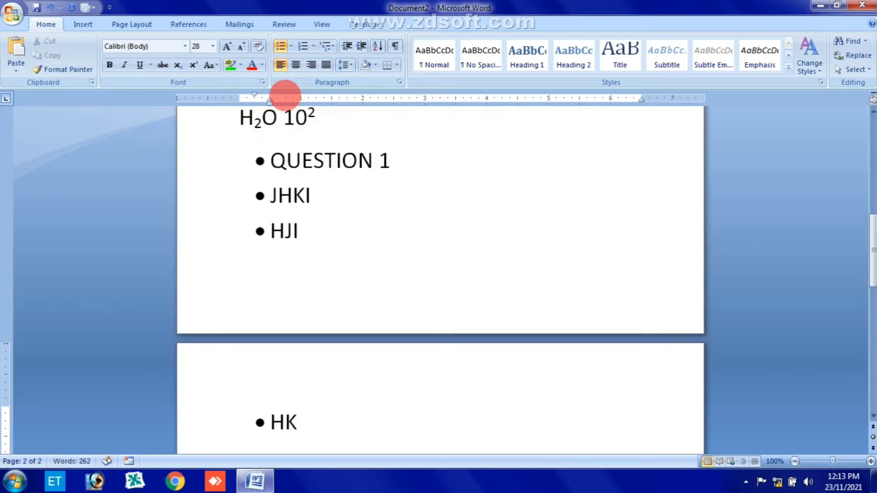
key(Return)
text(KLJ)
key(Return)
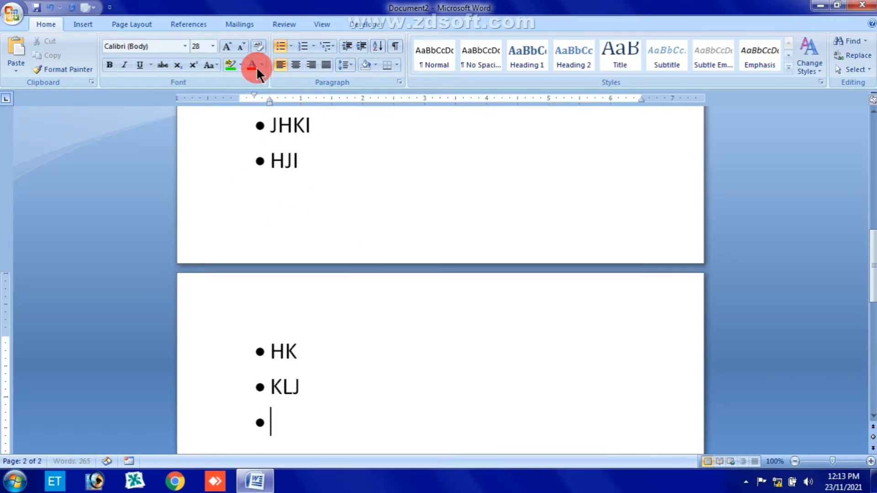
Convert the bulleted list to a numbered list and apply the 1) a) i) multilevel list style.
click(301, 43)
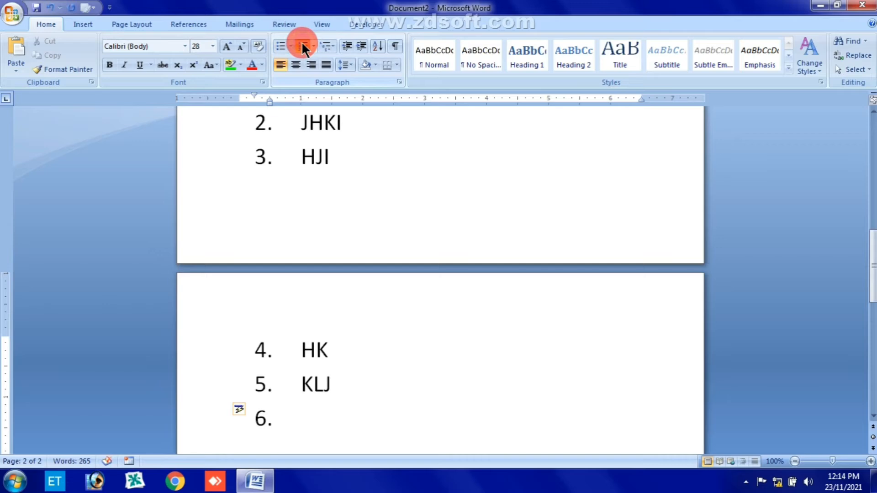
scroll(313, 103, up, 2)
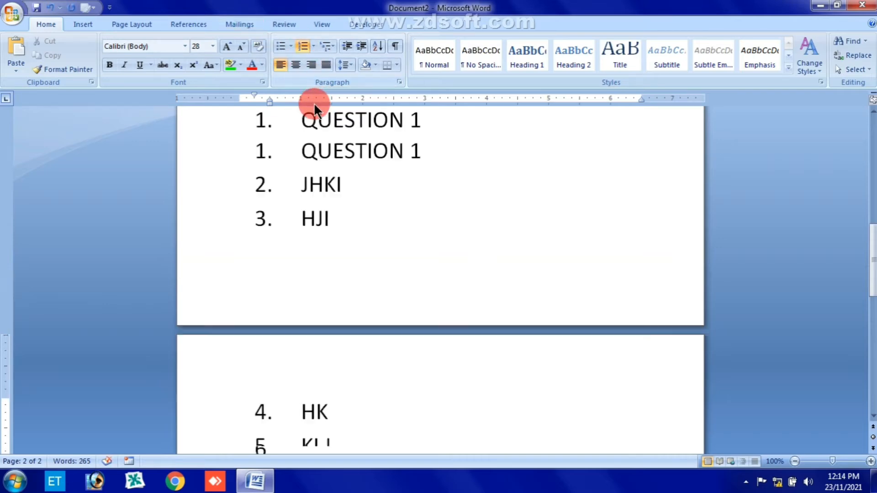
click(326, 46)
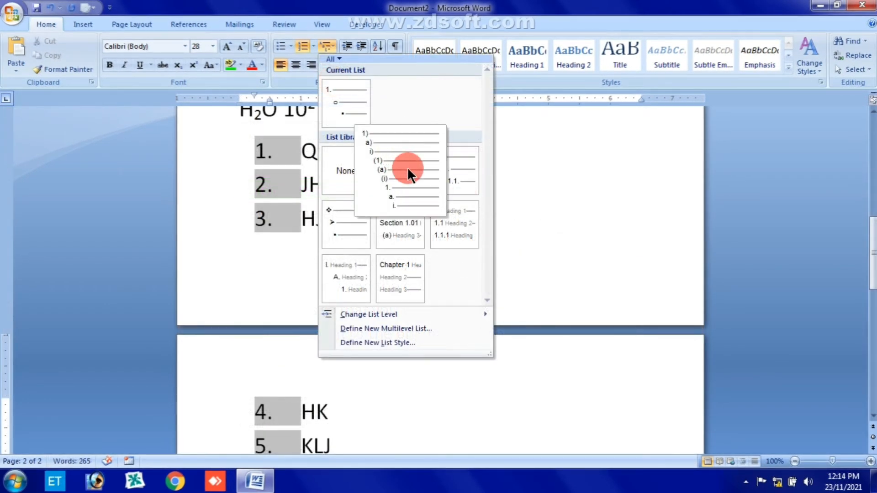
click(410, 172)
Add "JKL" as item 6 of the list and begin another item.
key(Return)
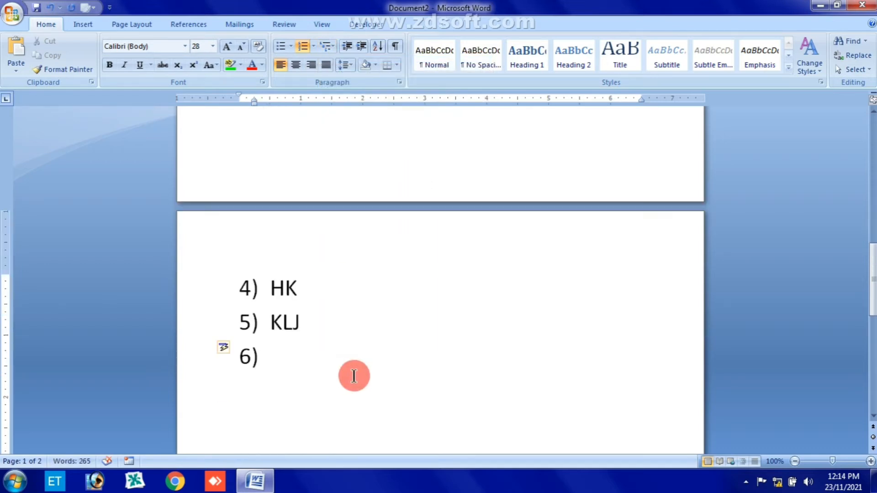
text(JKL)
key(Return)
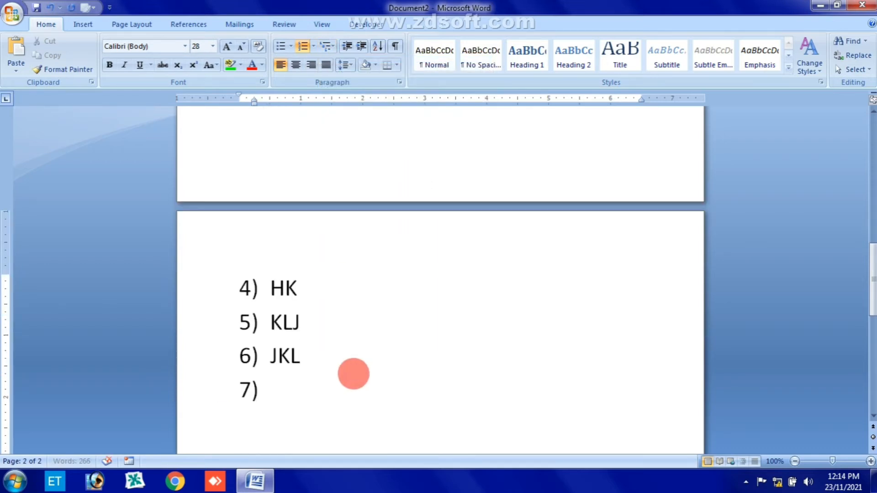
Add second-level items "JHJK", "3LL;", "L;K;L" and "L;P[" under "JKL", and end the list by removing the empty item.
key(Tab)
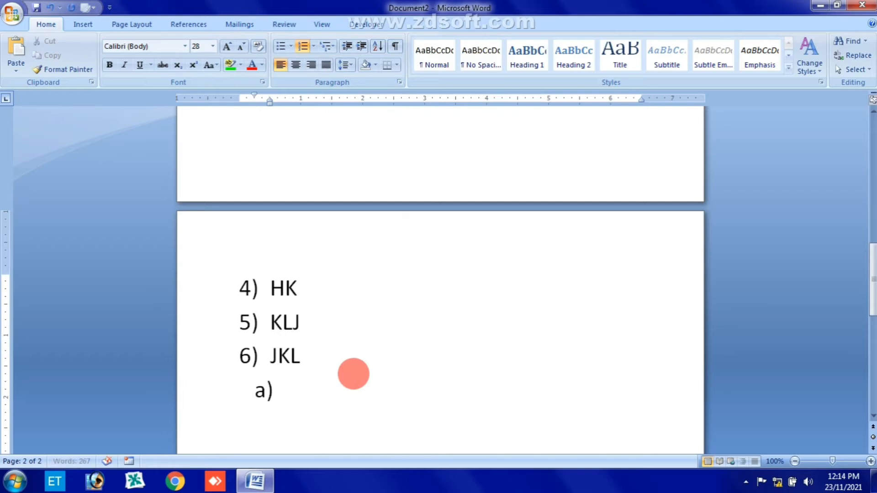
text(JHJK)
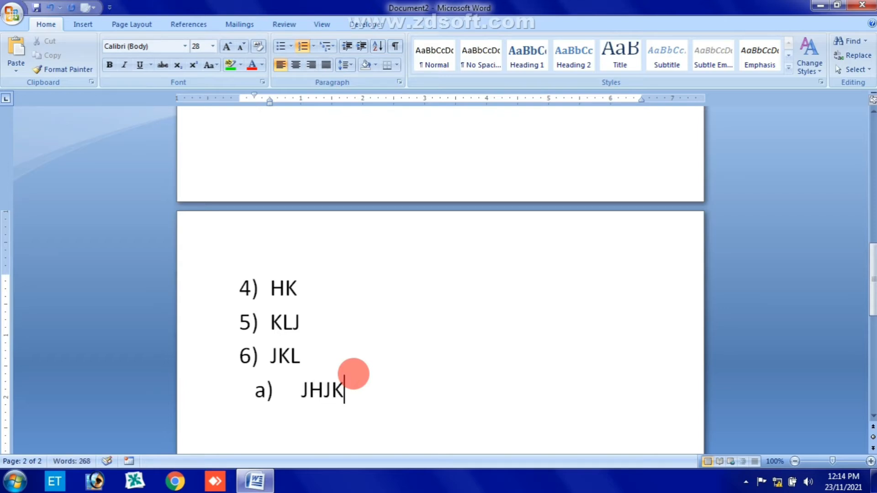
key(Return)
text(3LL;)
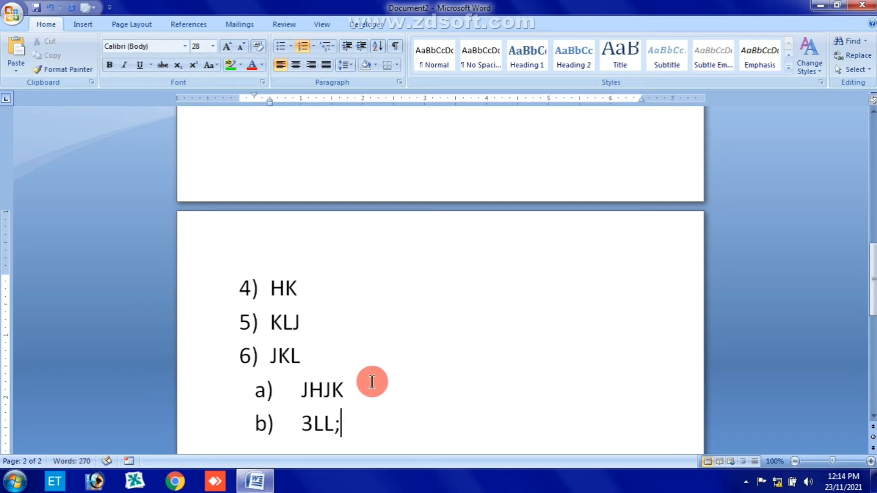
key(Return)
text(L;K;L)
key(Return)
text(L;)
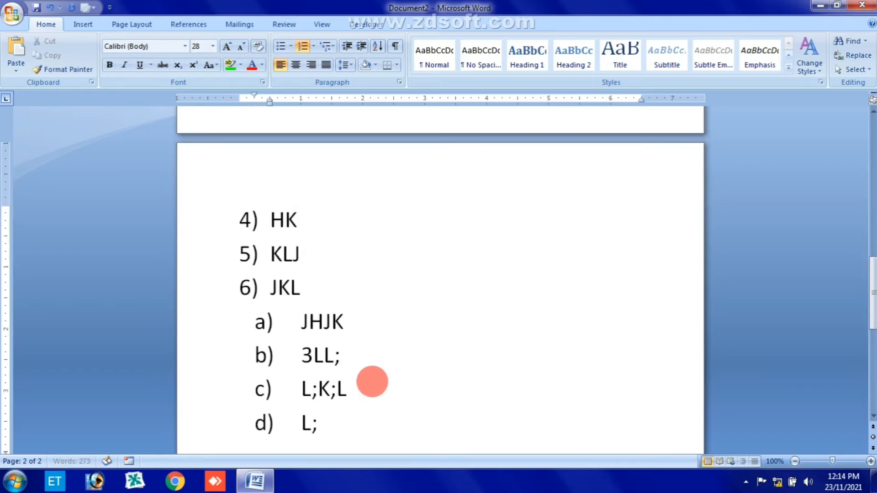
text(P[)
key(Return)
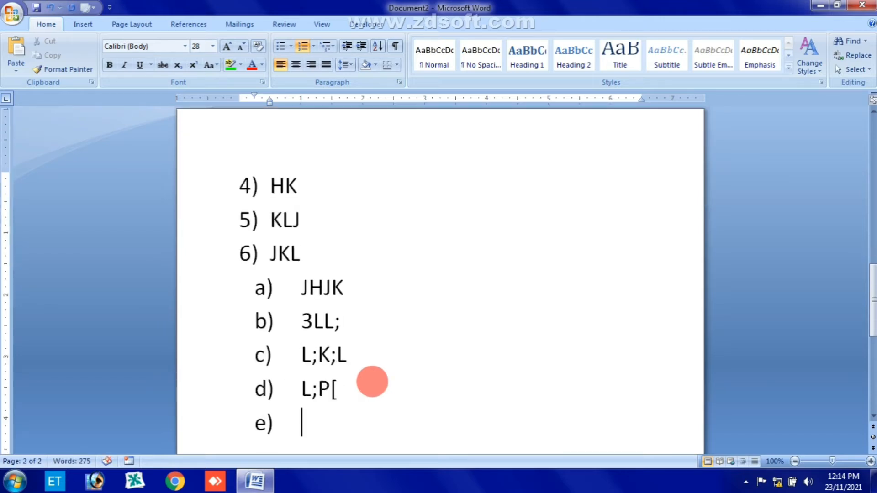
key(BackSpace)
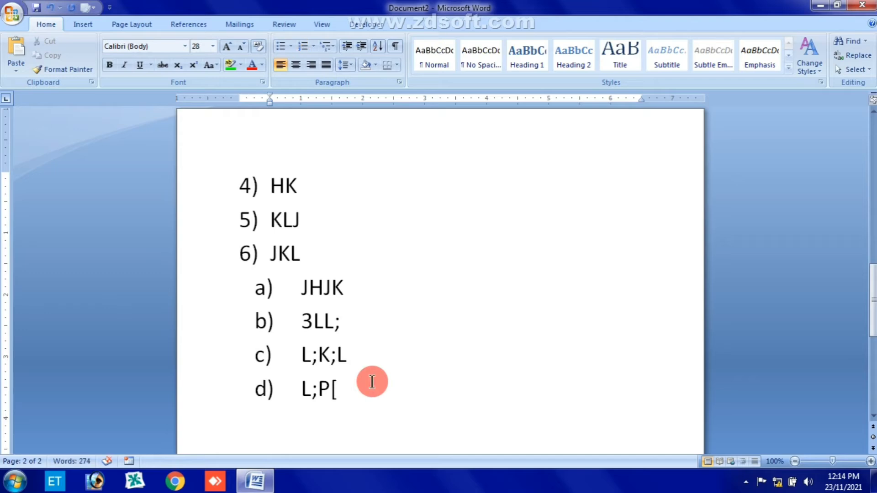
key(BackSpace)
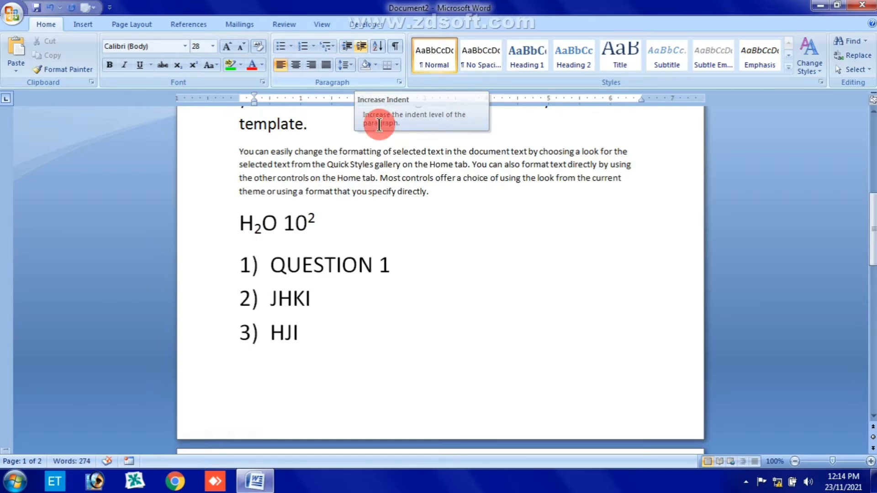
Increase the indent of the "H2O 10²" line by six levels.
scroll(359, 223, up, 5)
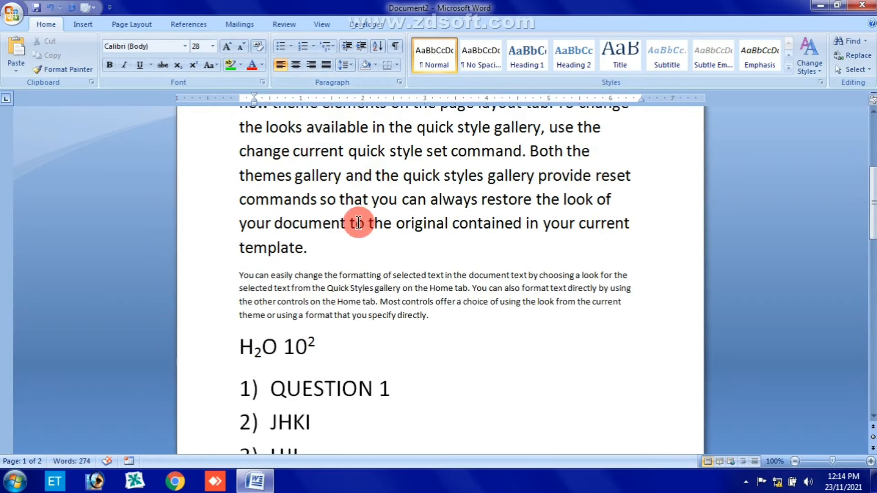
click(350, 356)
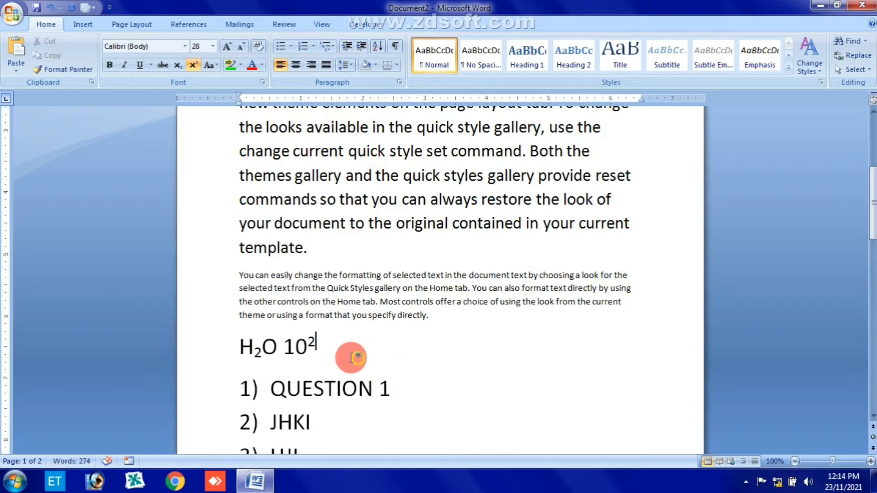
click(363, 46)
click(363, 46)
click(364, 46)
click(364, 45)
click(364, 45)
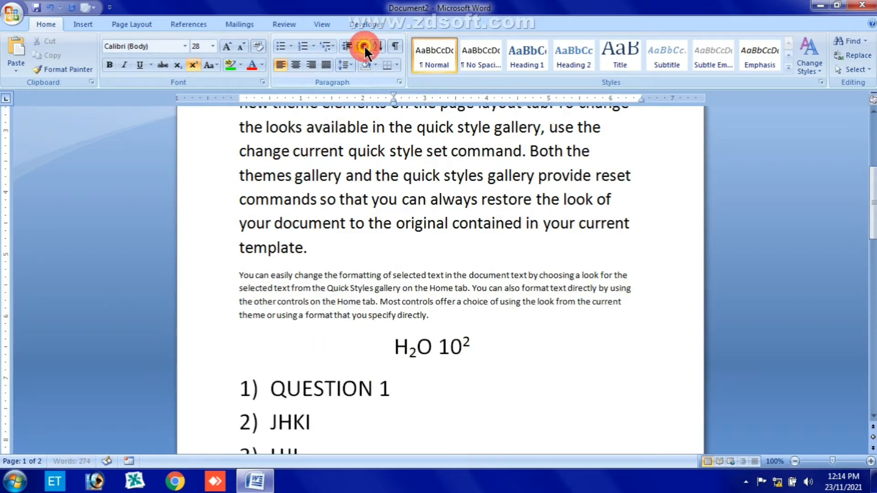
click(364, 46)
Decrease the indent of the "H2O 10²" line until it is back at the left margin.
click(347, 44)
click(347, 44)
click(346, 44)
click(347, 44)
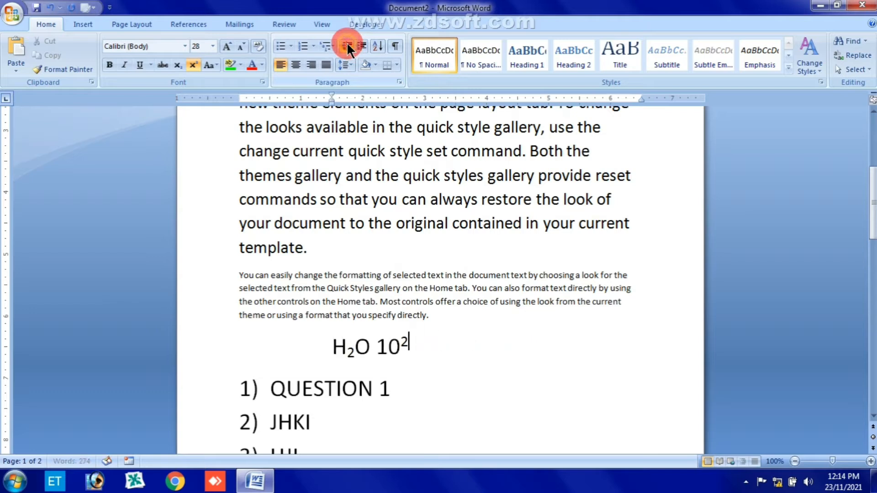
click(346, 44)
click(347, 44)
click(346, 44)
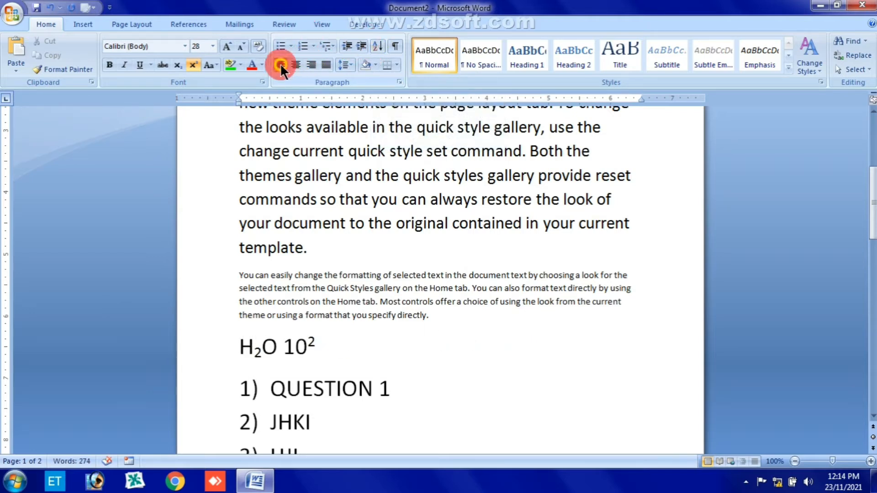
Align the "H2O 10²" line to the right margin.
click(311, 67)
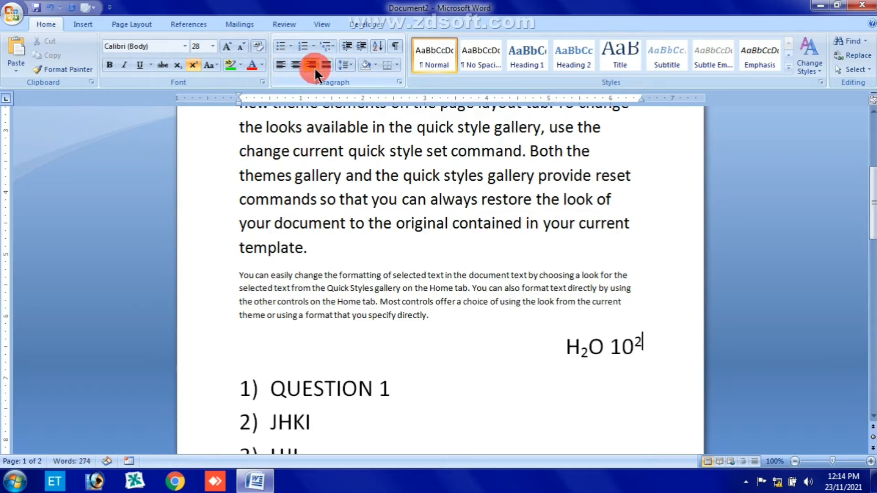
Append "MHKHJK" to the "H2O 10²" line and add right-aligned lines ",MJHKLHJKGKL" and "JBJKVBK" below it.
text(MHKHJK)
key(Return)
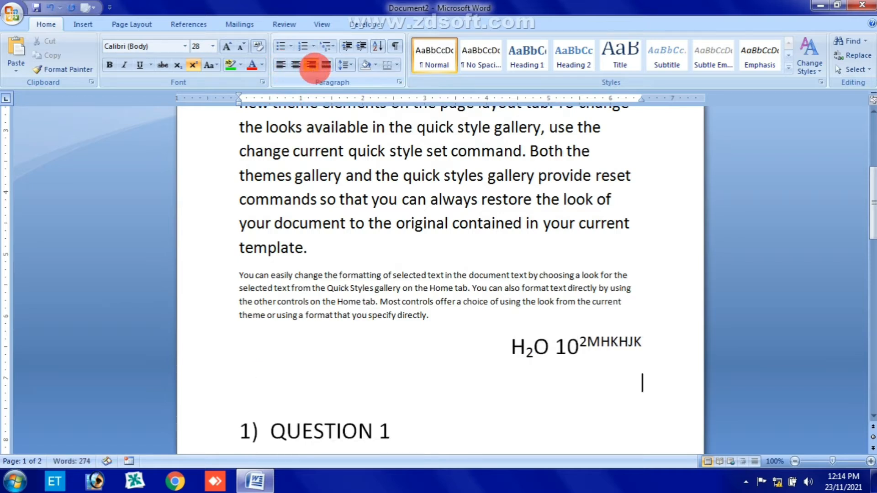
text(,MJHKLHJKGKL)
key(Return)
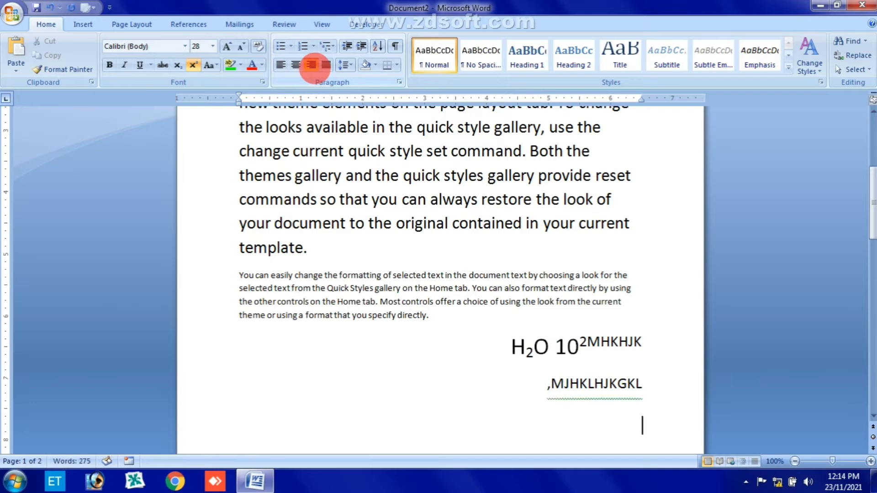
text(JBJKVBK)
key(Return)
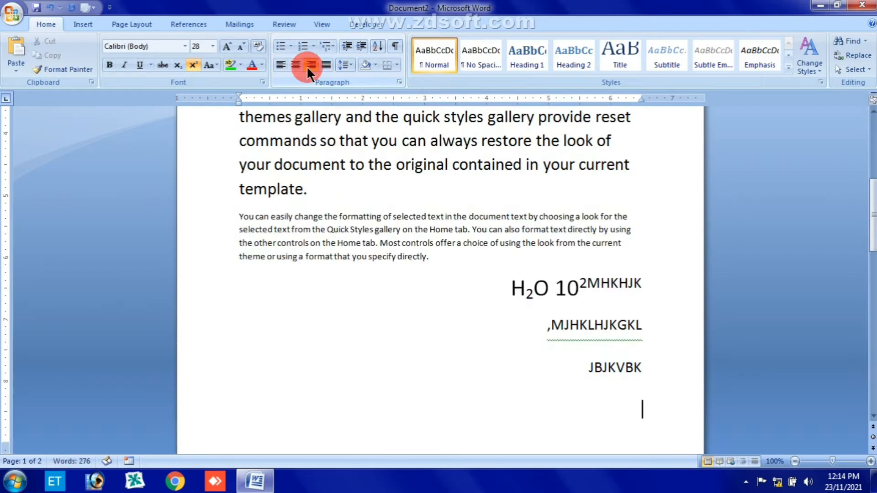
Add a centred line "JKHJKGHK;" below "JBJKVBK", followed by centred lines "IHGIO", "UJOUJOP" and "LJOP".
text(JK)
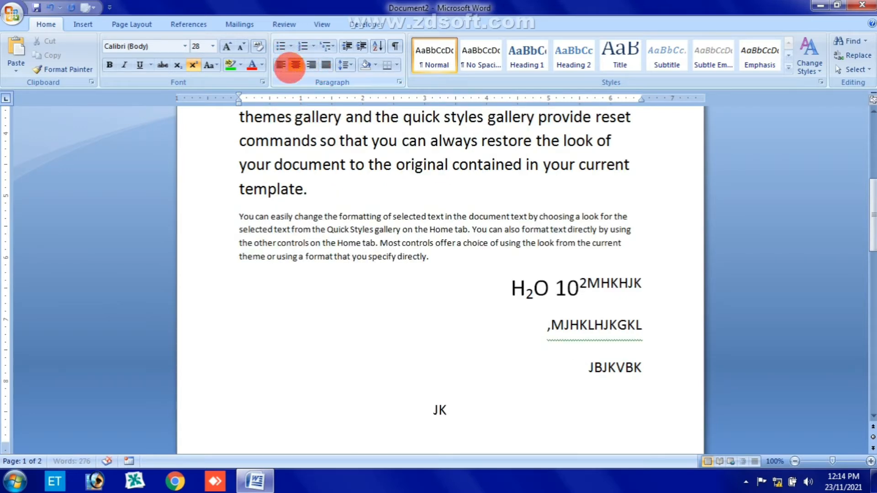
text(HJKGHK;)
key(ctrl+Return)
text(IHGIO )
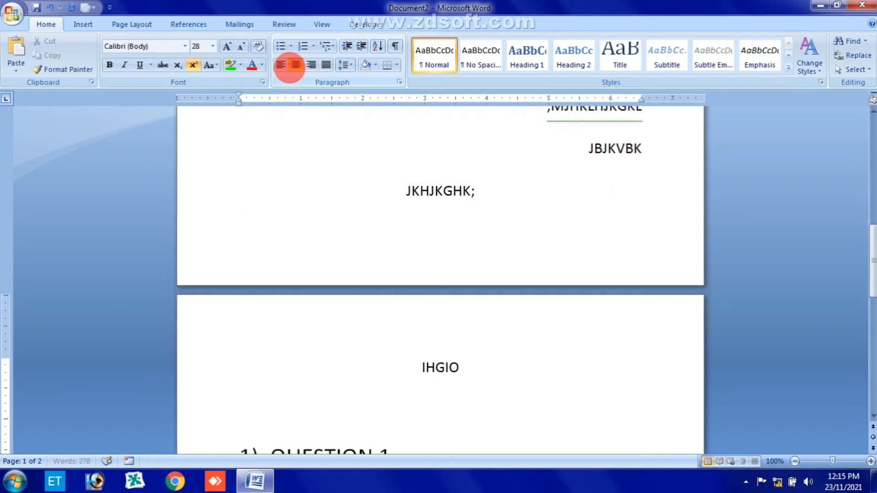
text(UJOUJOP)
key(Return)
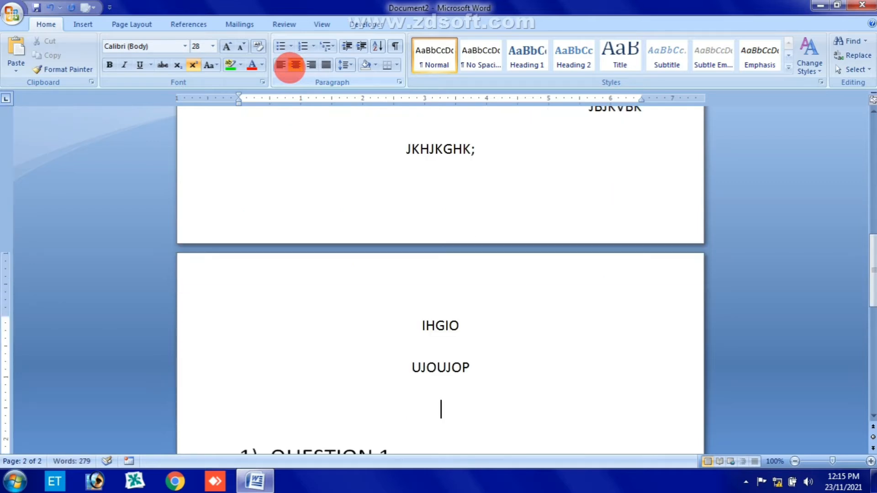
text(LJOP)
key(Return)
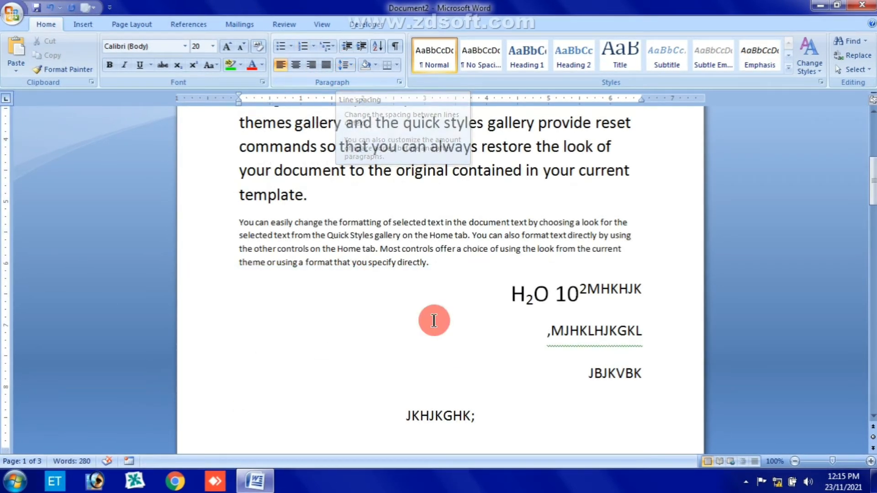
Set the line spacing of the "IHGIO", "UJOUJOP" and "LJOP" lines to 1.0 and remove the space after these paragraphs.
scroll(436, 319, down, 7)
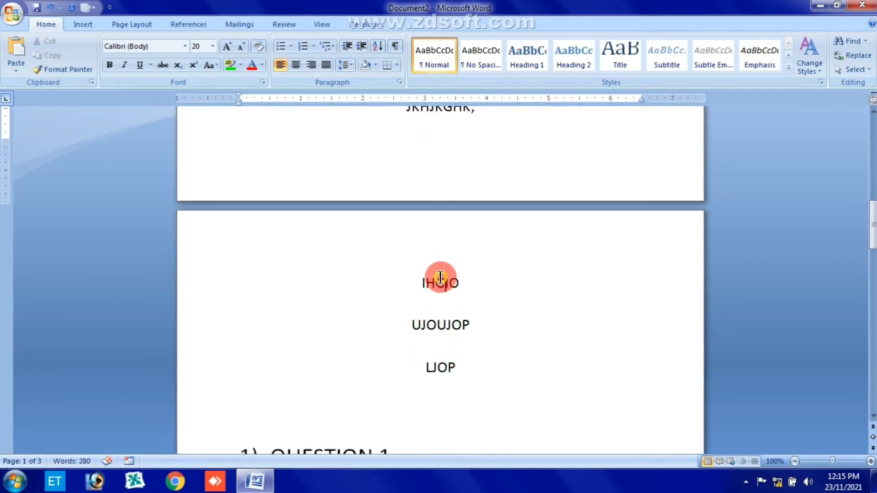
drag(440, 280, 448, 370)
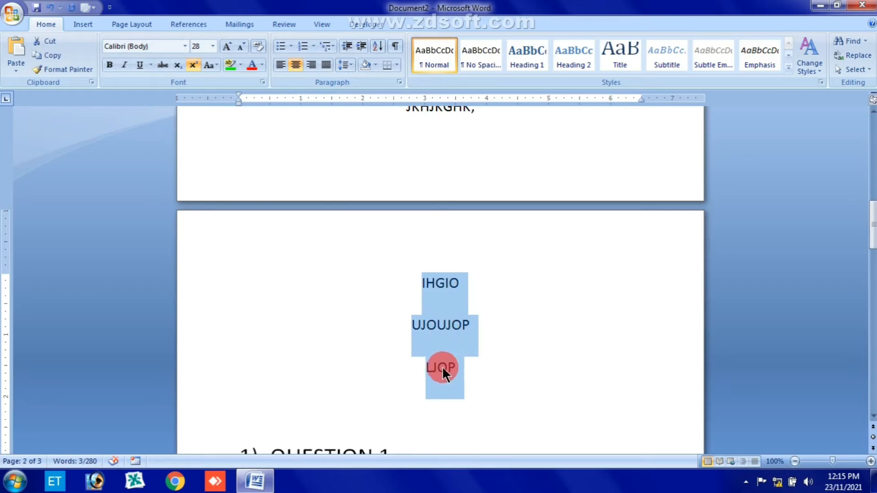
click(353, 63)
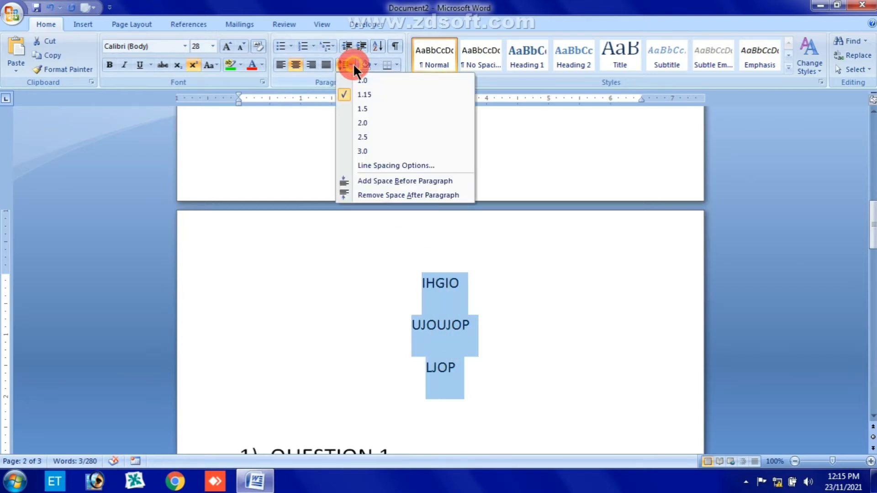
click(357, 80)
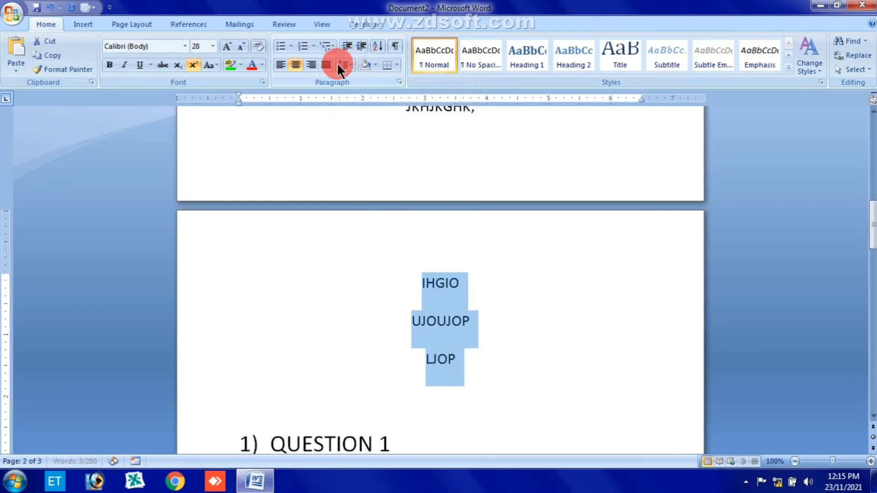
click(349, 61)
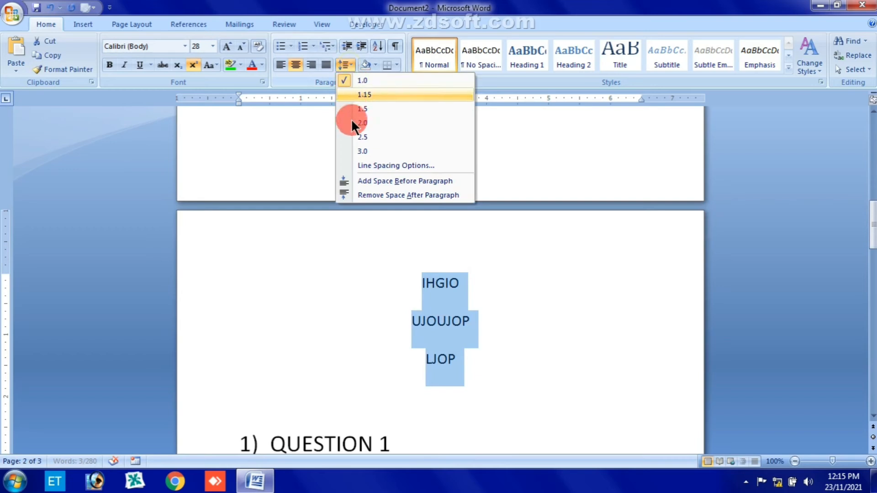
click(370, 193)
Sort the three selected centred lines by paragraphs as text in descending order.
scroll(401, 411, up, 5)
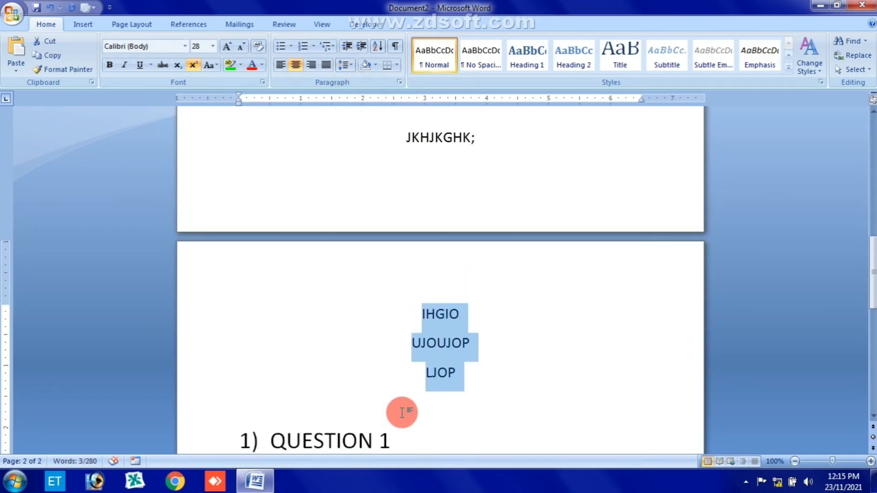
scroll(401, 411, up, 2)
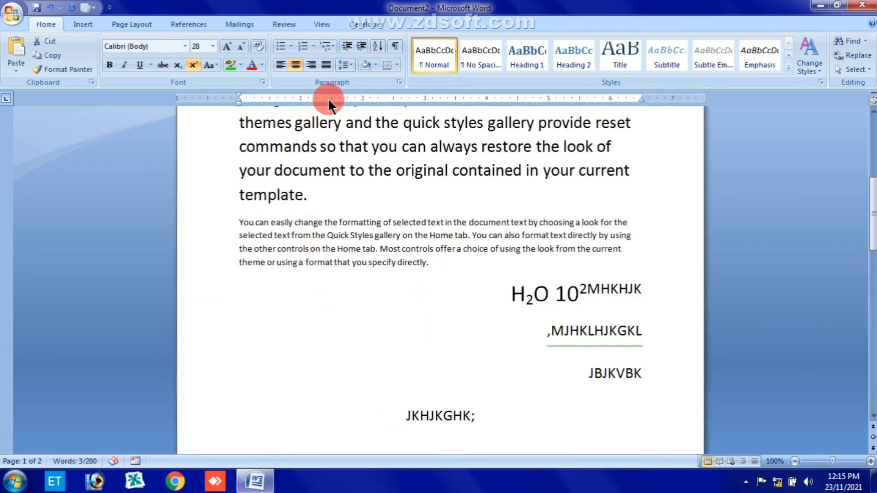
click(376, 47)
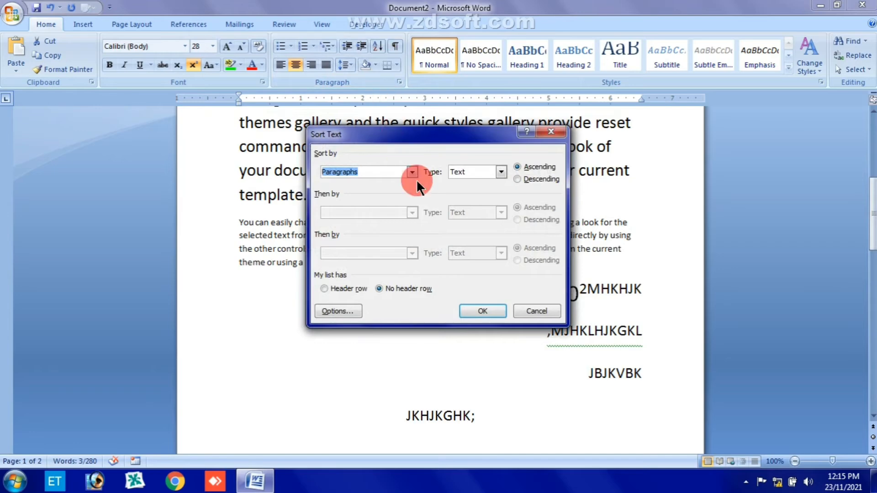
click(528, 180)
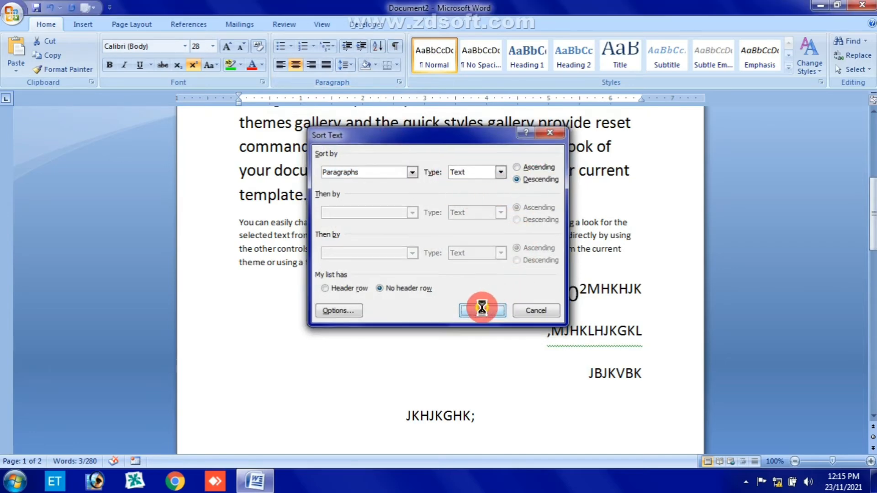
click(477, 310)
Select the whole document and sort its paragraphs as text in descending order.
scroll(490, 308, up, 10)
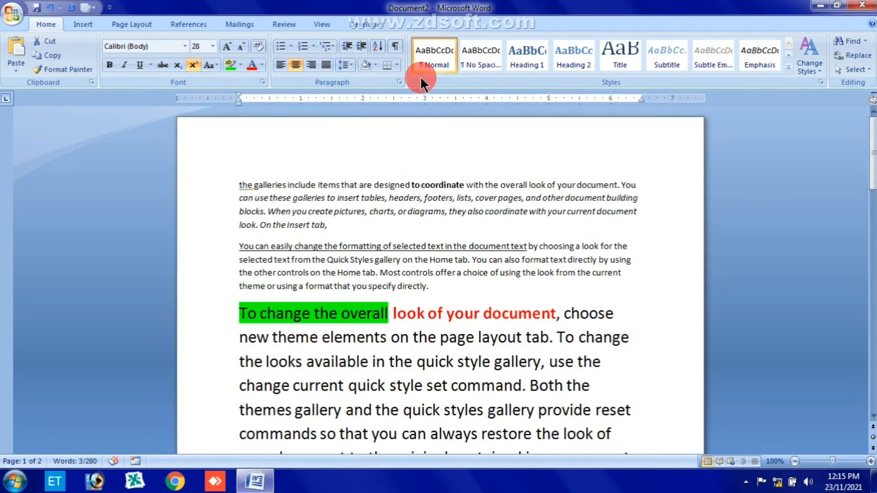
key(ctrl+a)
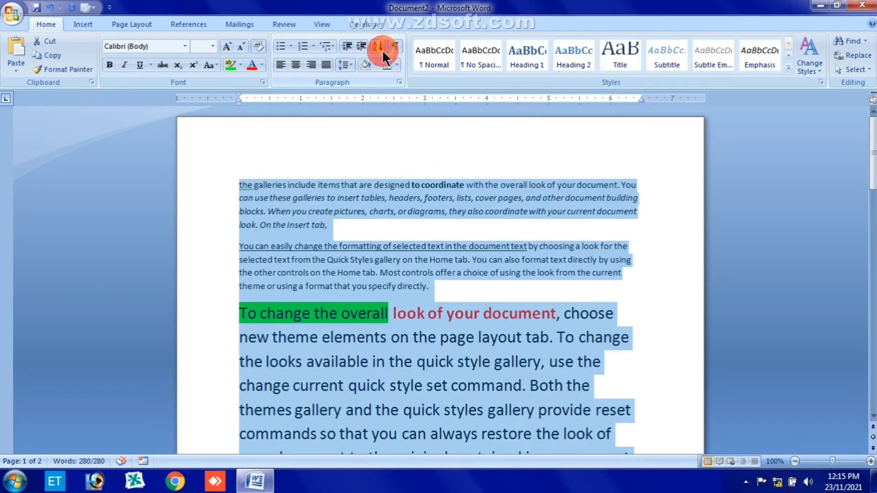
click(378, 49)
click(519, 179)
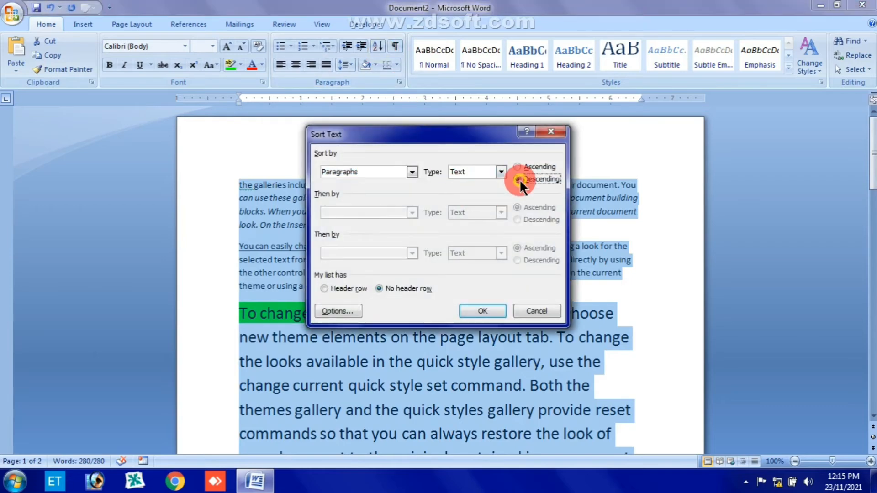
key(Return)
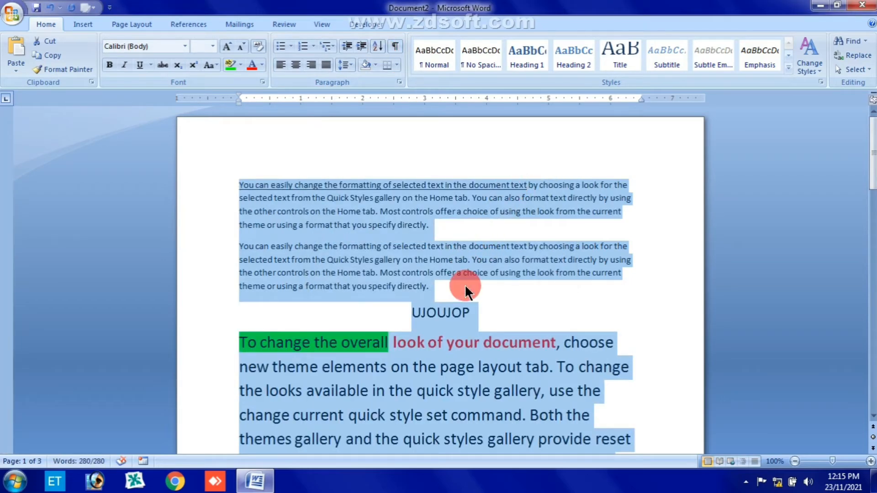
Sort all the document's paragraphs as text in ascending order, clear the selection and review the new order.
scroll(463, 304, down, 4)
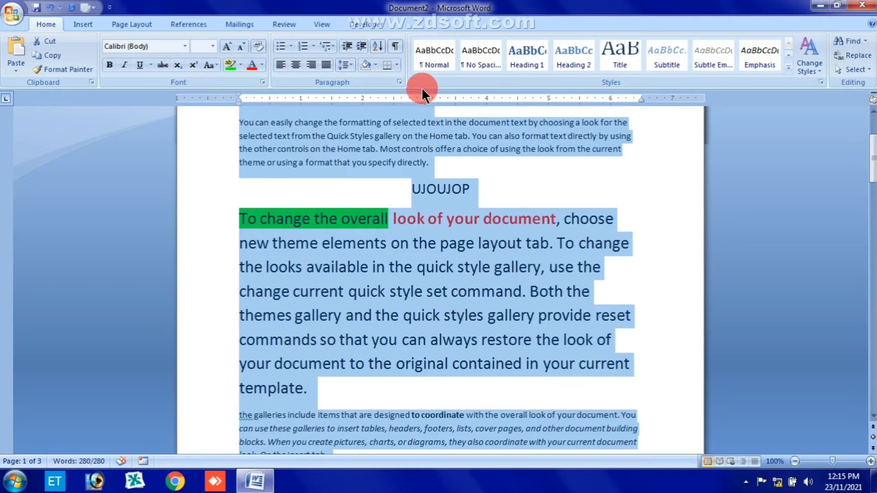
click(382, 48)
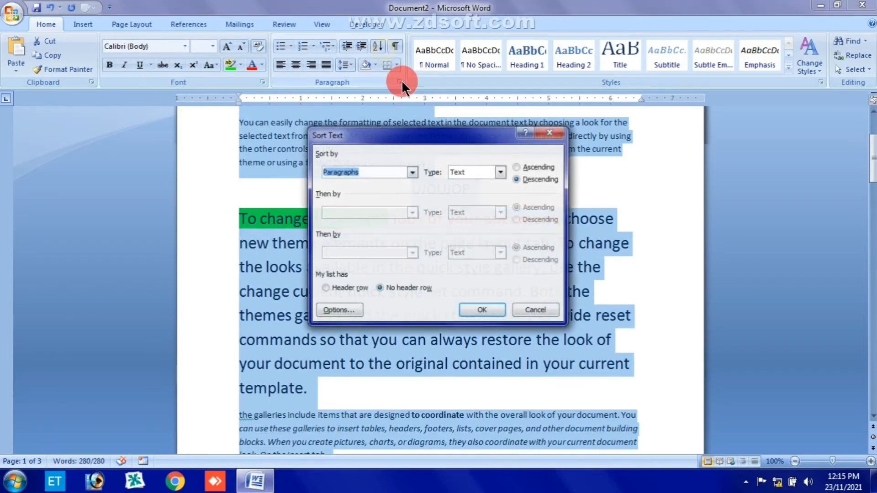
click(526, 167)
click(485, 311)
scroll(487, 313, up, 4)
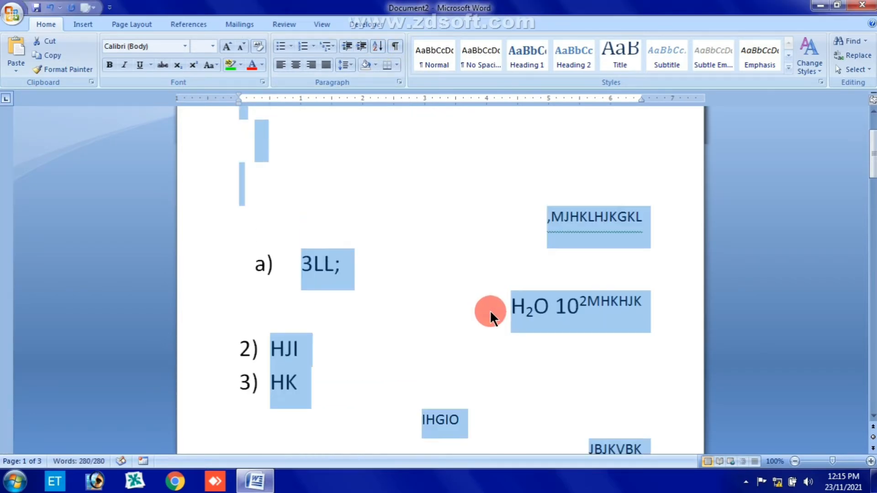
click(486, 314)
scroll(473, 357, down, 20)
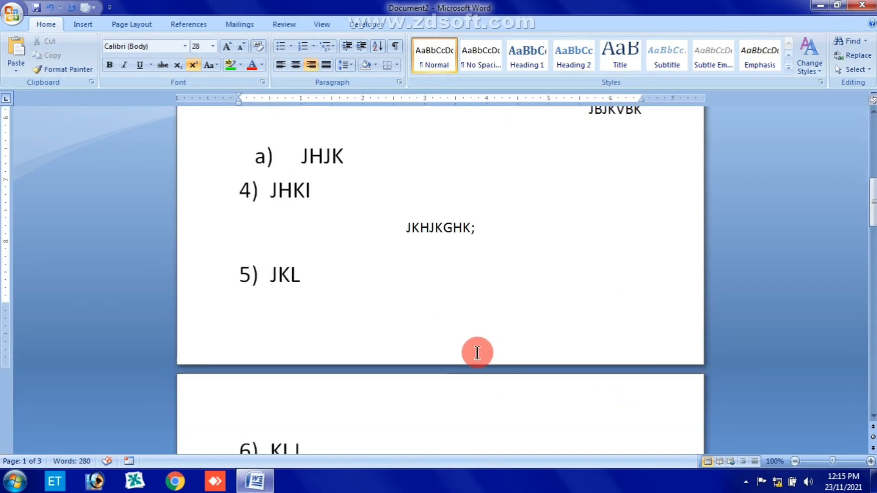
scroll(474, 359, down, 12)
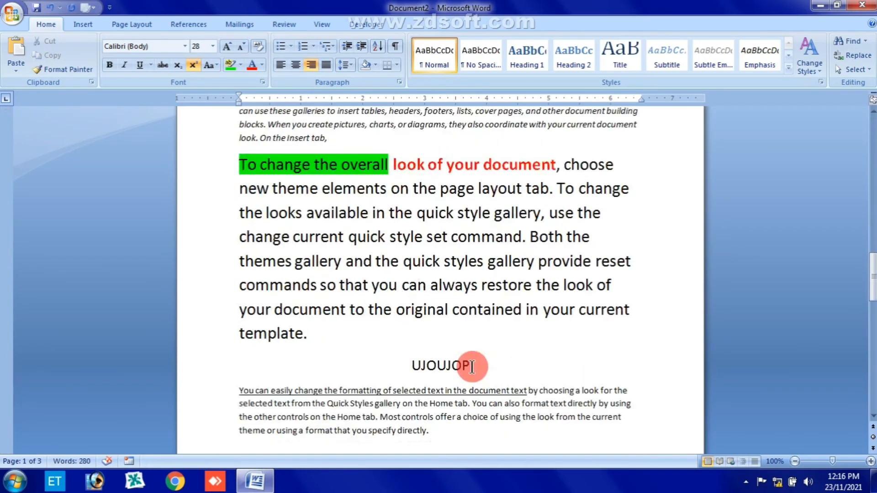
scroll(472, 368, up, 15)
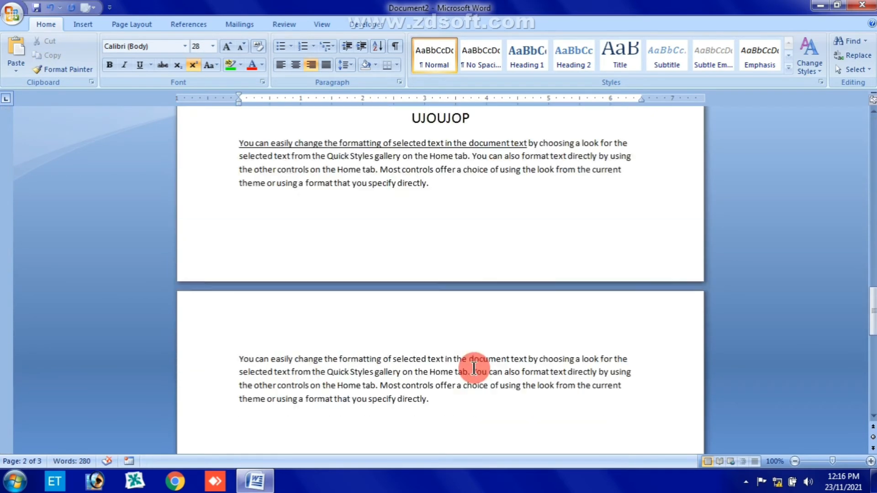
scroll(392, 215, up, 3)
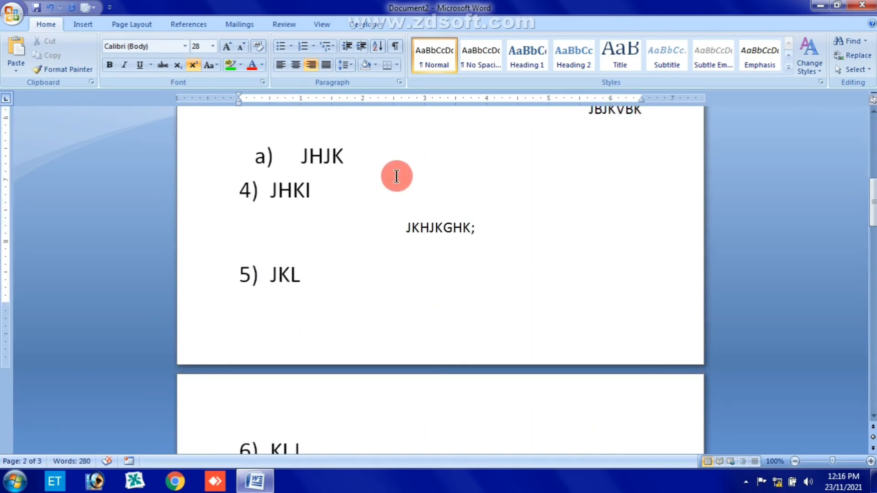
Show the paragraph marks and other hidden formatting symbols, and place the cursor at the end of "QUESTION 1".
click(394, 43)
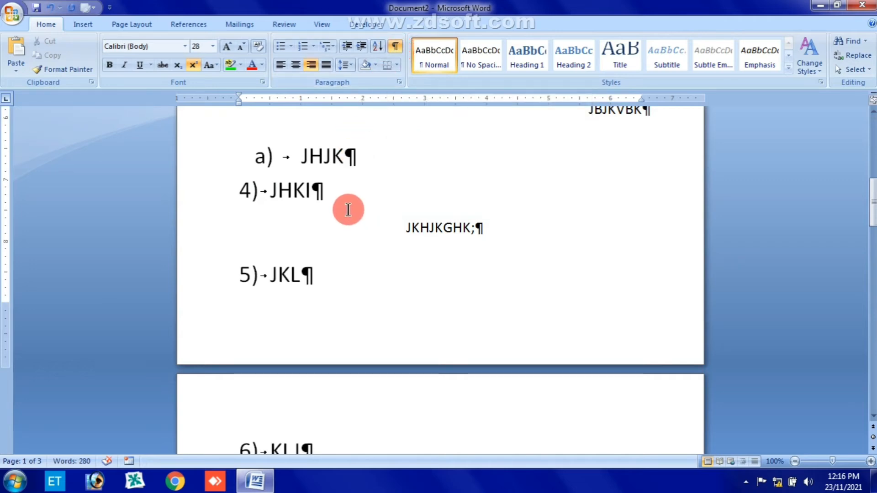
scroll(392, 327, down, 10)
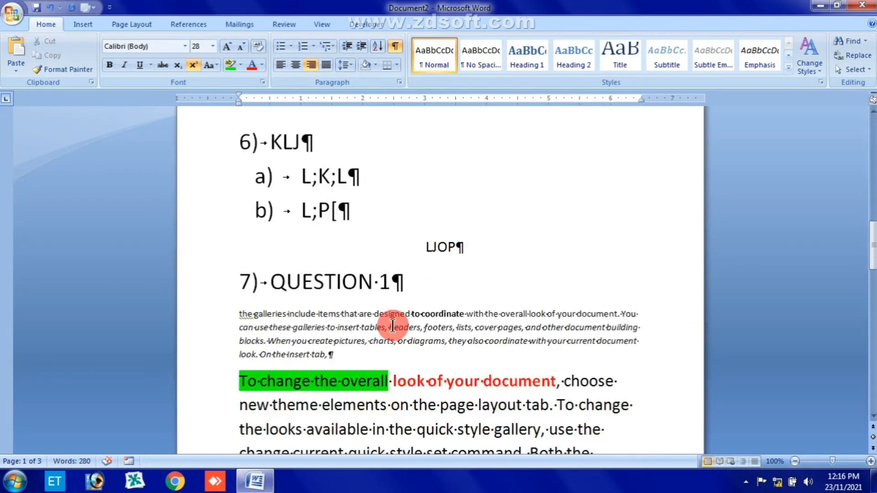
scroll(391, 326, down, 1)
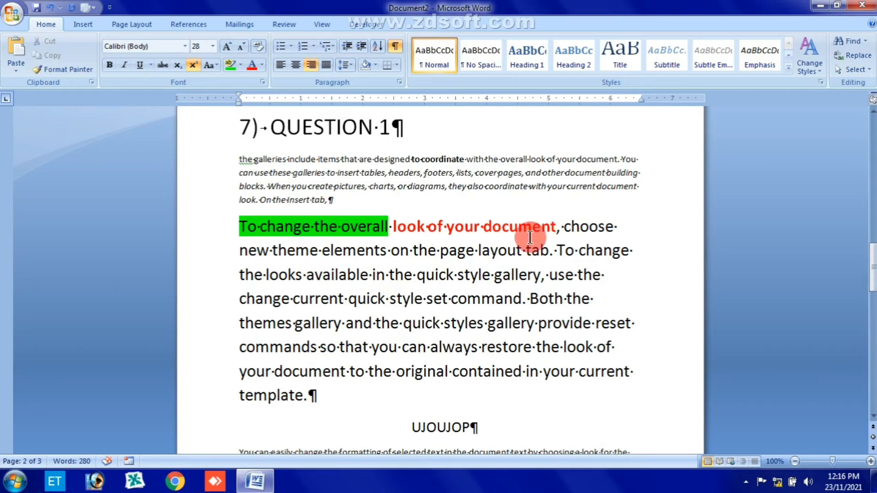
click(401, 130)
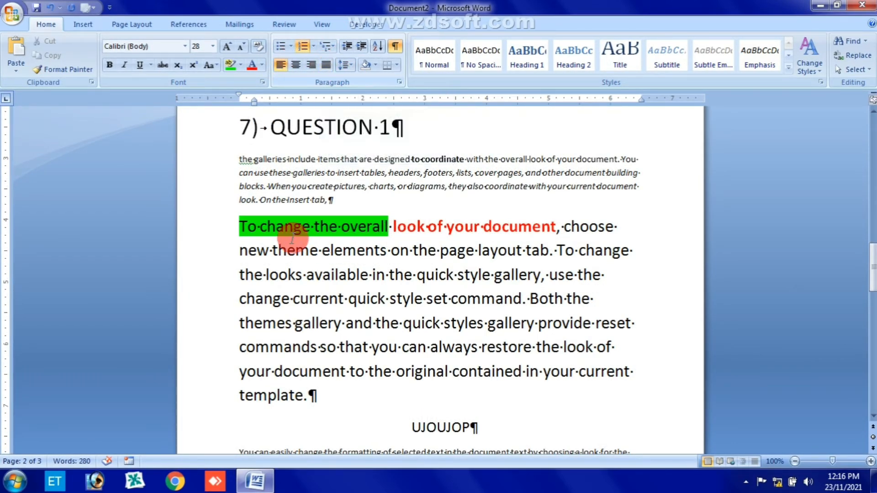
Justify the large "To change the overall look of your document" paragraph and clear the selection.
click(229, 242)
drag(229, 241, 231, 378)
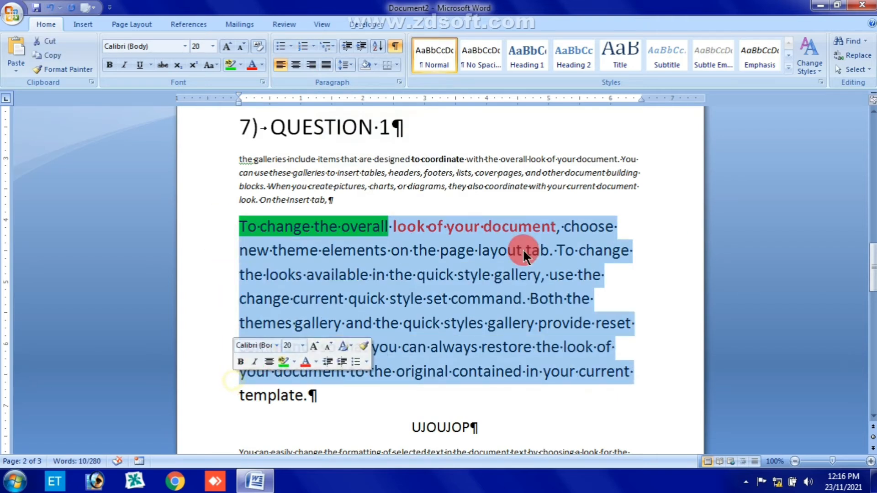
click(322, 66)
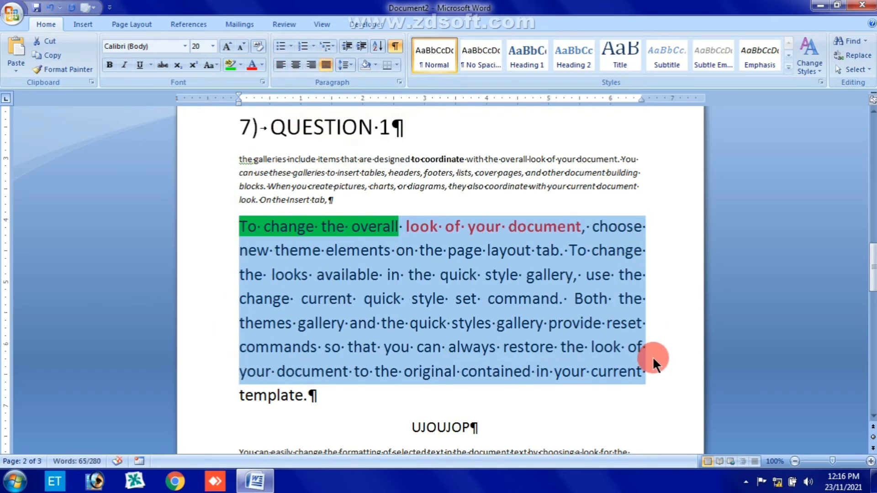
click(396, 275)
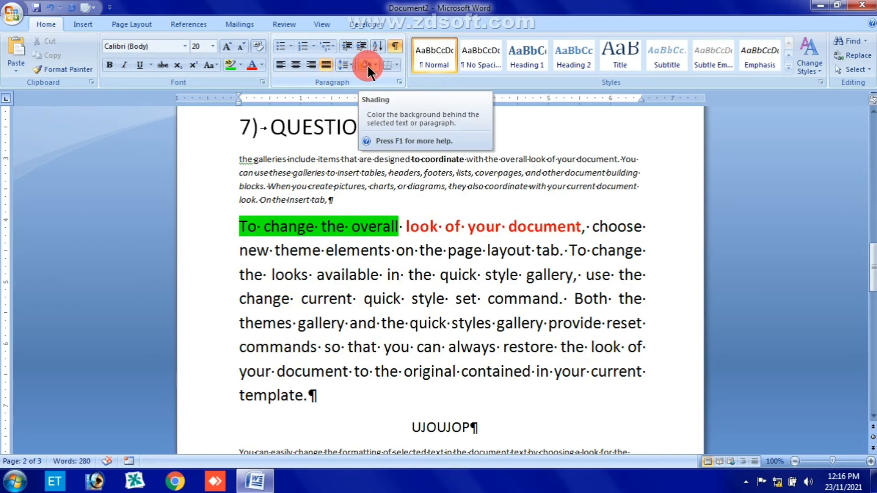
Shade the "QUESTION 1" heading with a black background and clear the selection.
click(220, 132)
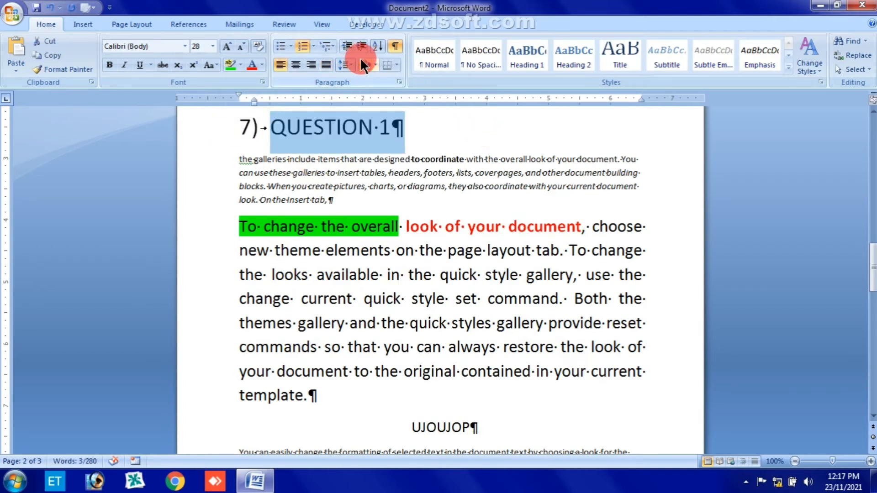
click(375, 64)
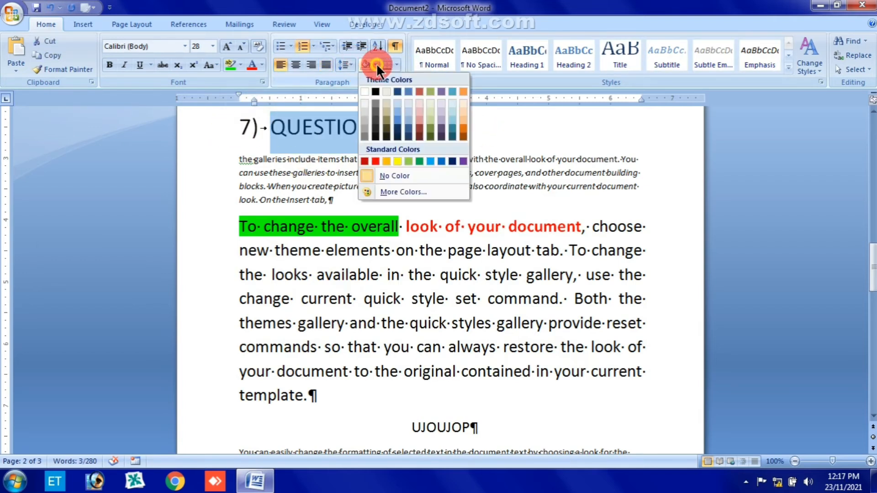
click(375, 93)
click(477, 159)
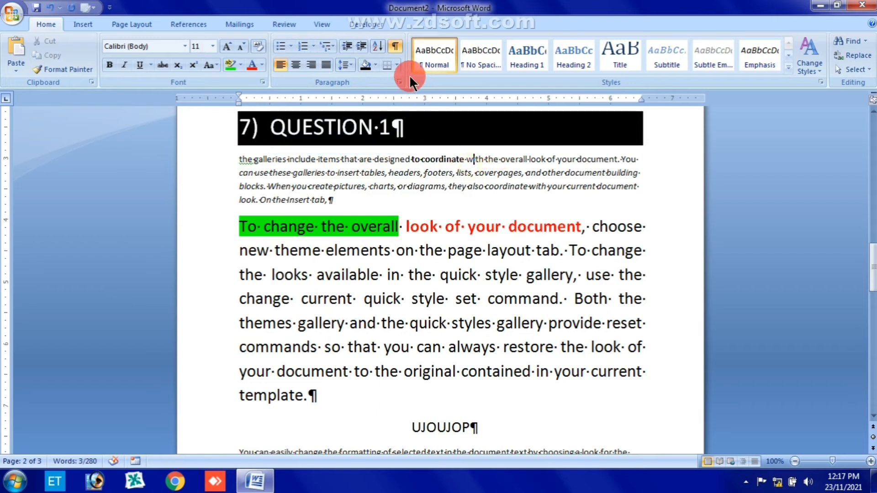
Shade the paragraph beginning "the galleries include items" with the standard red colour and clear the selection.
click(376, 64)
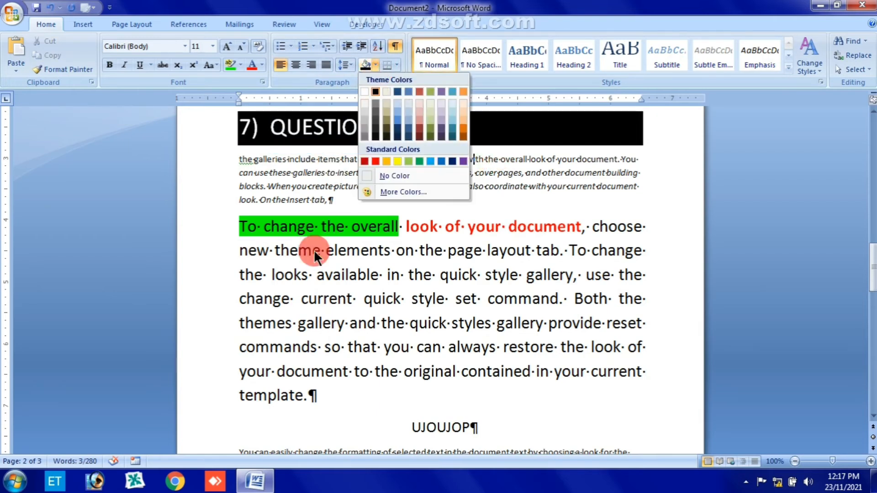
click(225, 211)
click(206, 198)
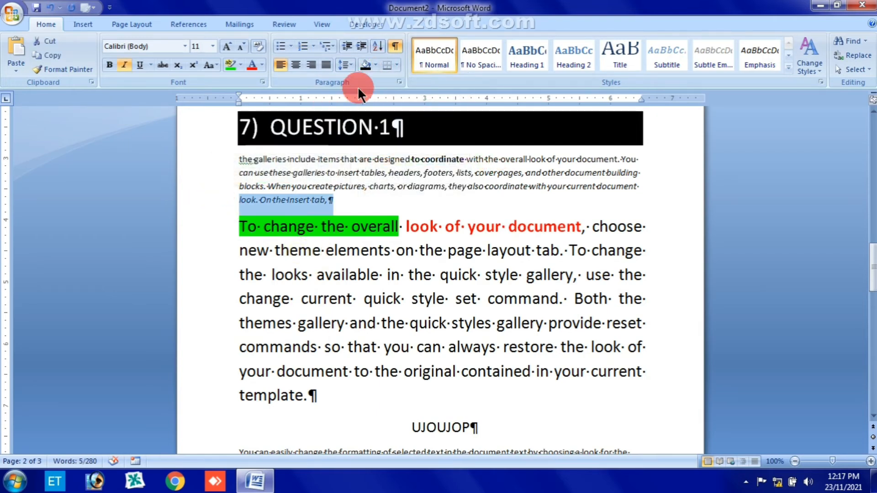
click(374, 65)
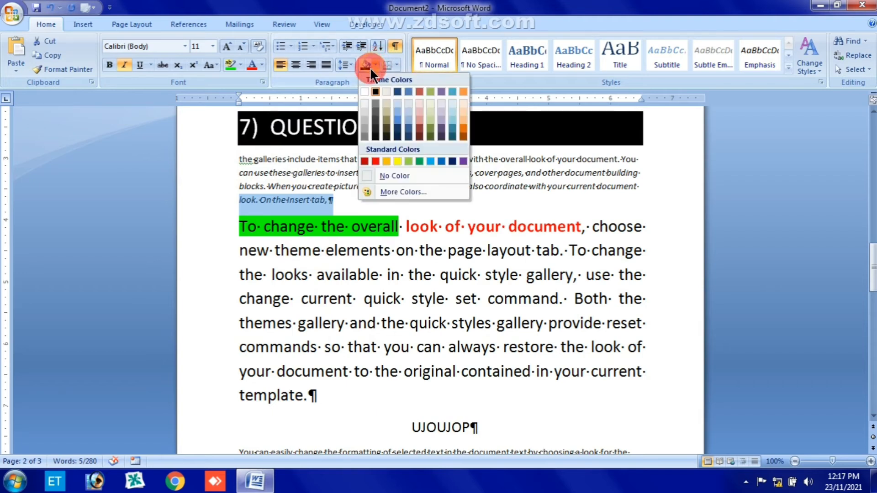
click(375, 161)
click(476, 227)
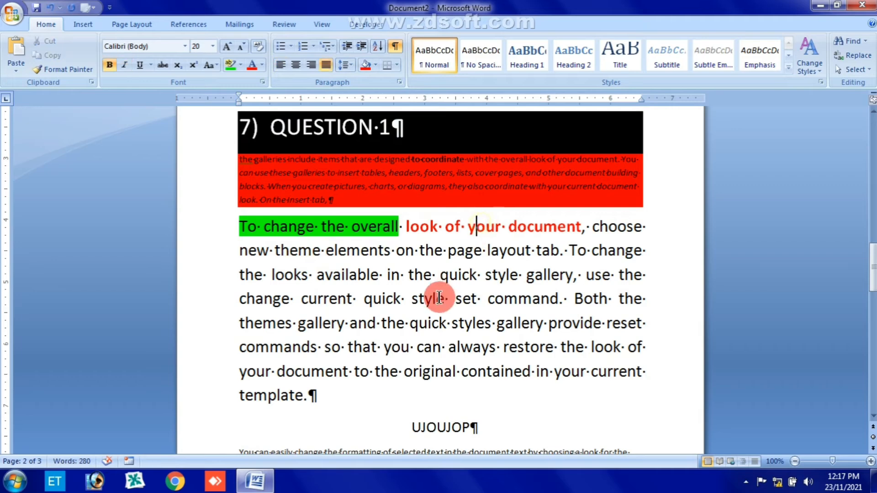
Apply all borders around the text "UJOUJOP" without its paragraph mark, and clear the selection.
scroll(374, 326, down, 3)
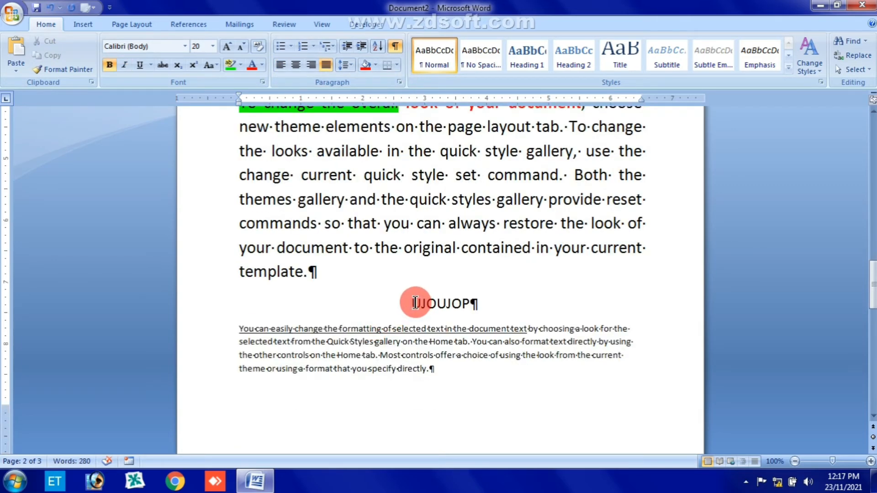
drag(415, 303, 465, 301)
click(210, 322)
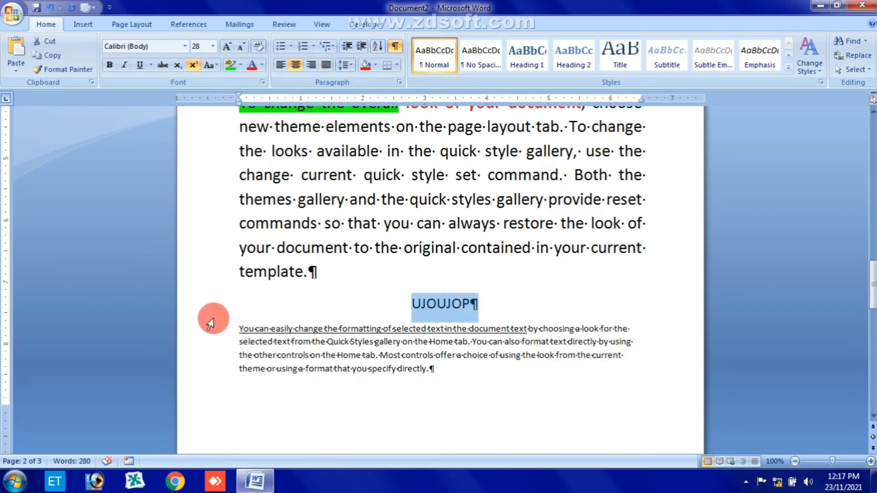
drag(213, 319, 198, 313)
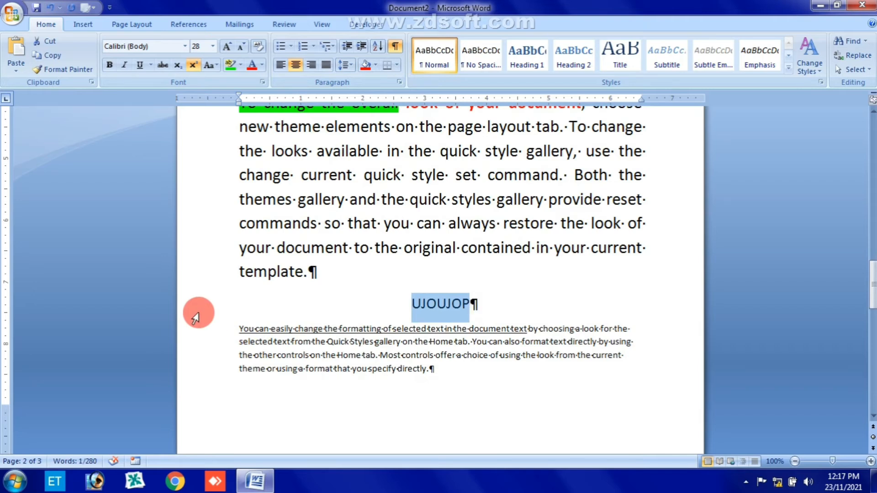
click(393, 65)
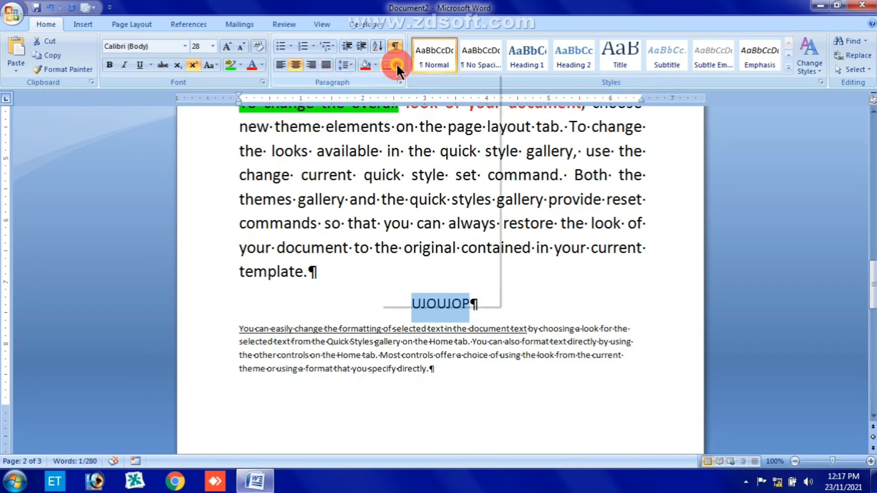
click(406, 153)
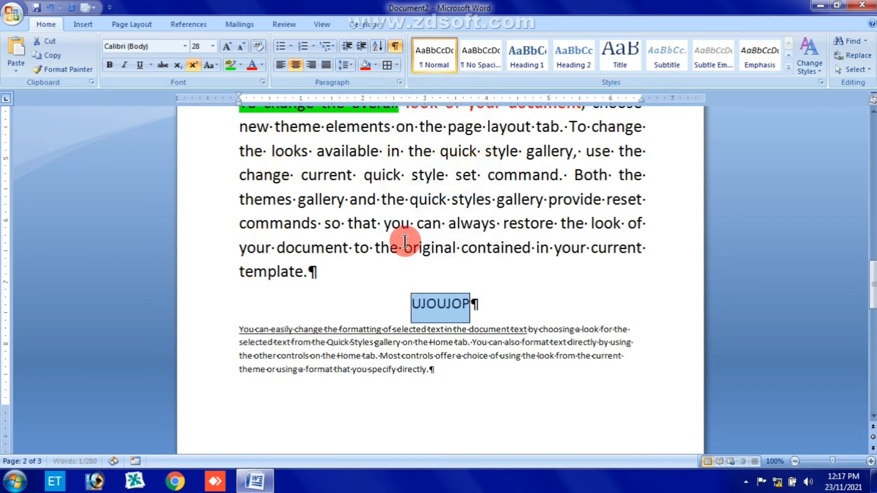
click(496, 330)
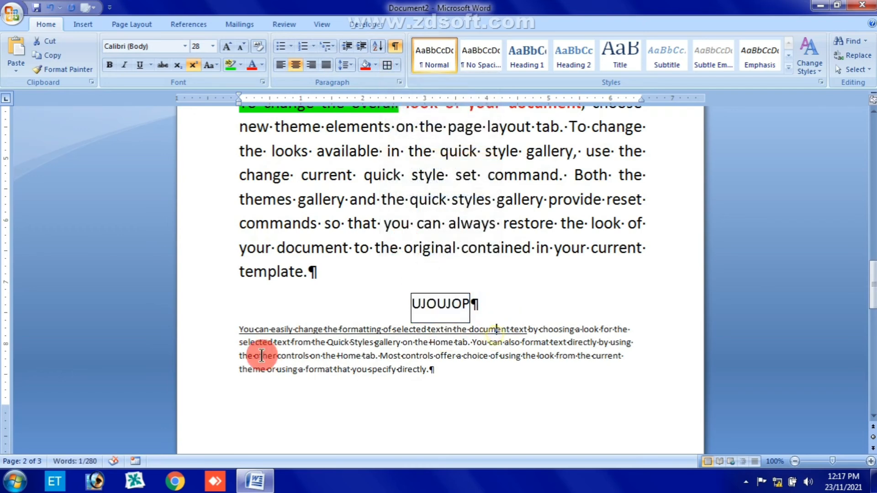
Hide the formatting marks and apply all borders to the large "To change the overall look of your document" paragraph.
click(394, 46)
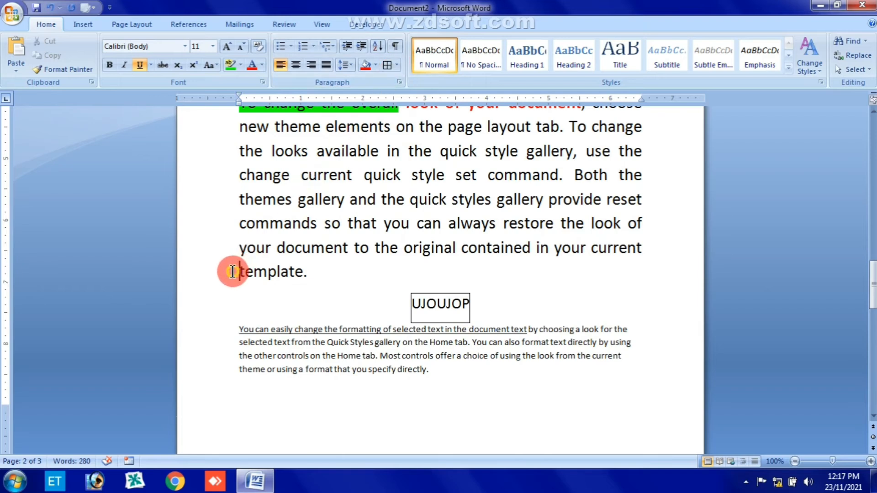
drag(239, 271, 333, 270)
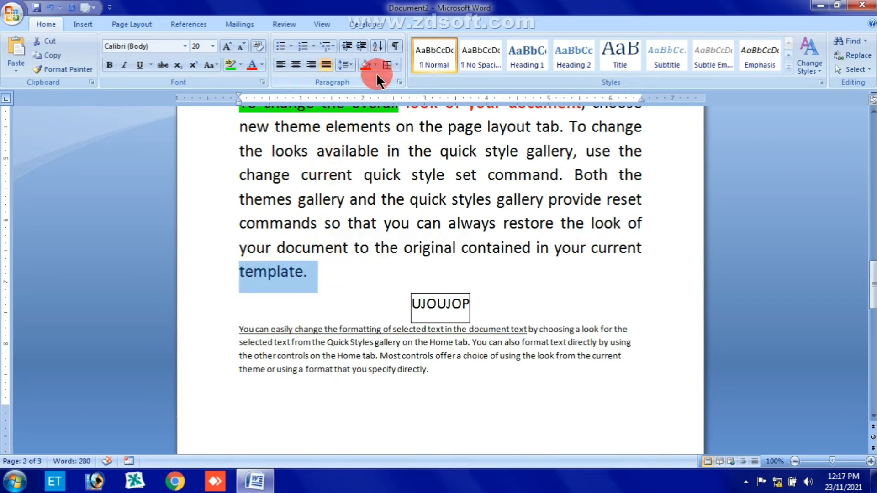
click(396, 64)
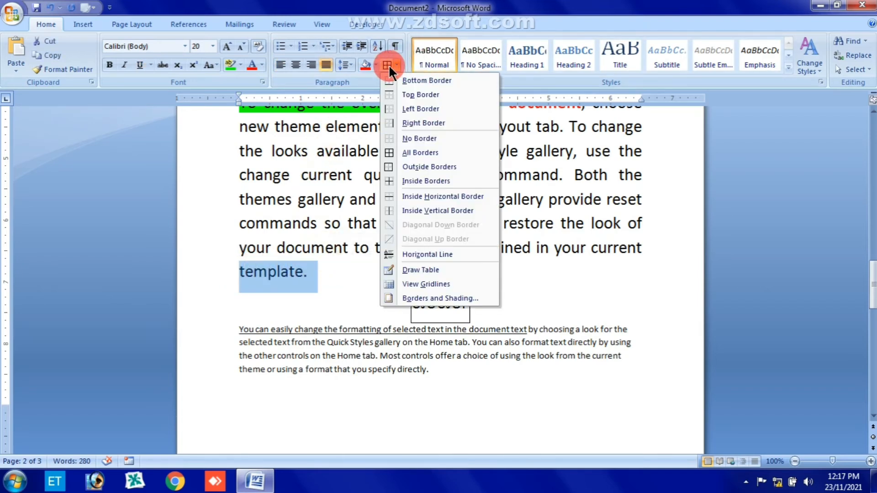
click(388, 65)
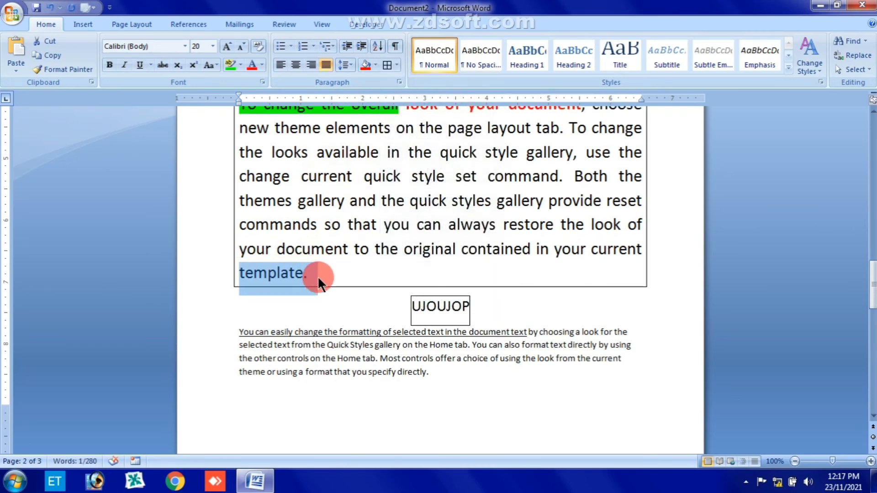
scroll(314, 273, up, 3)
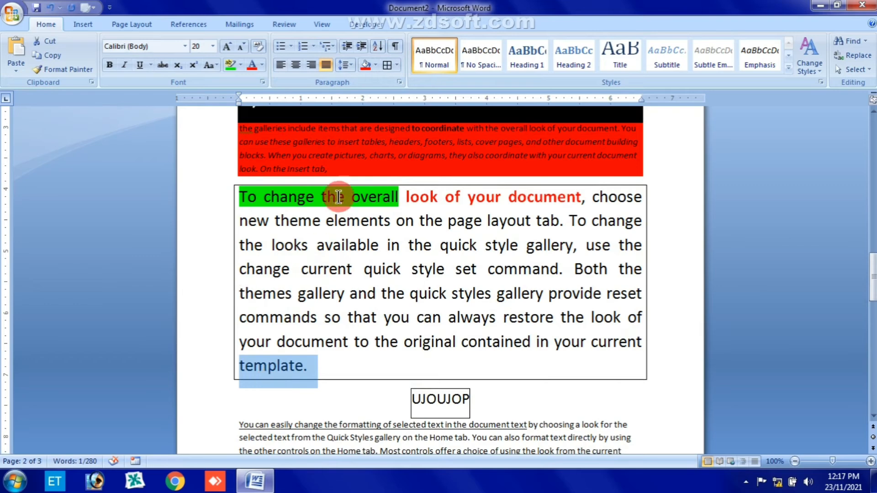
scroll(452, 343, down, 1)
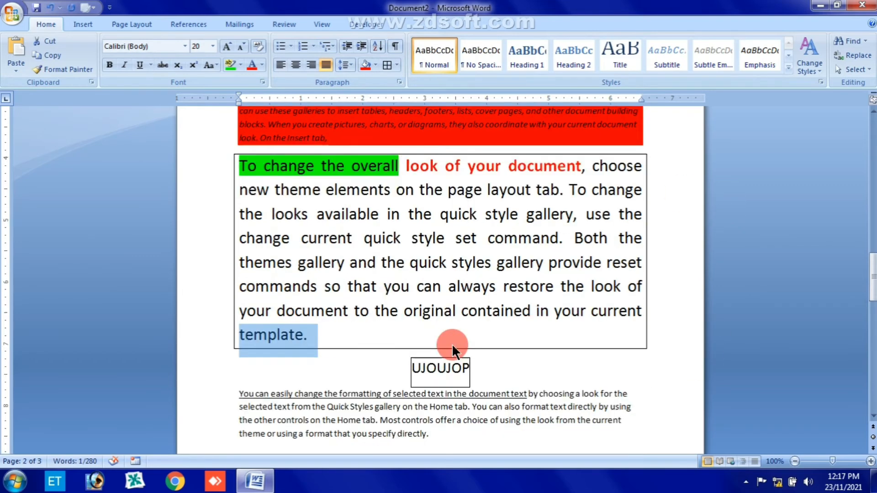
scroll(452, 341, down, 2)
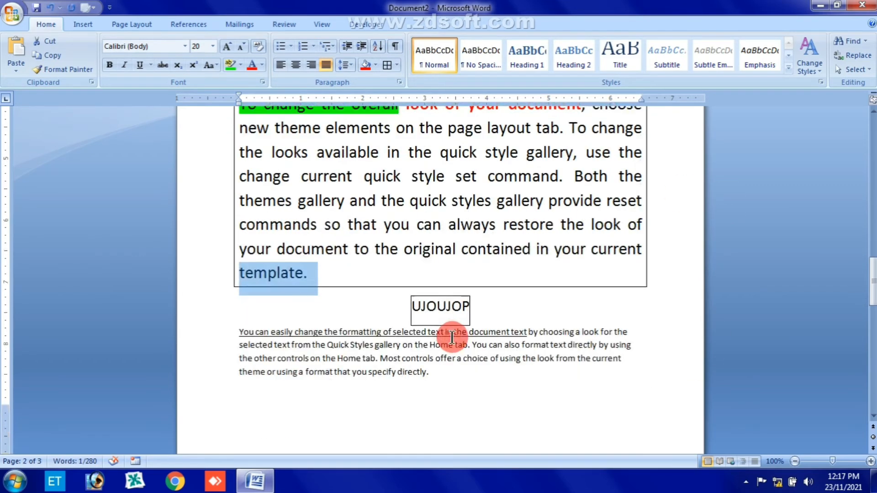
Add a new paragraph reading "APPLICATION" after the last paragraph on page 3.
scroll(452, 338, down, 9)
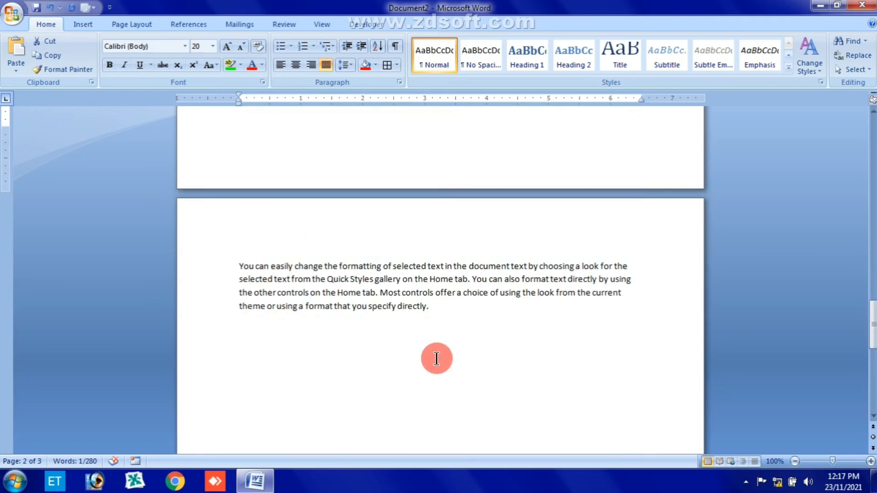
click(447, 317)
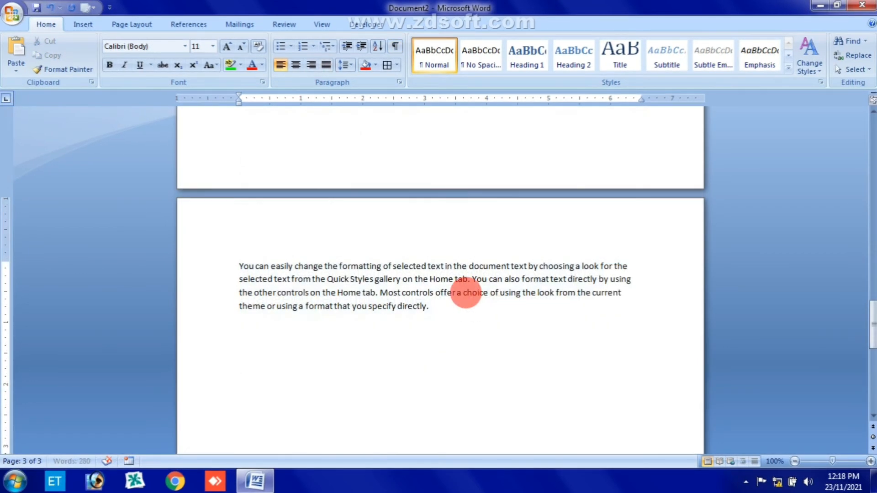
key(Return)
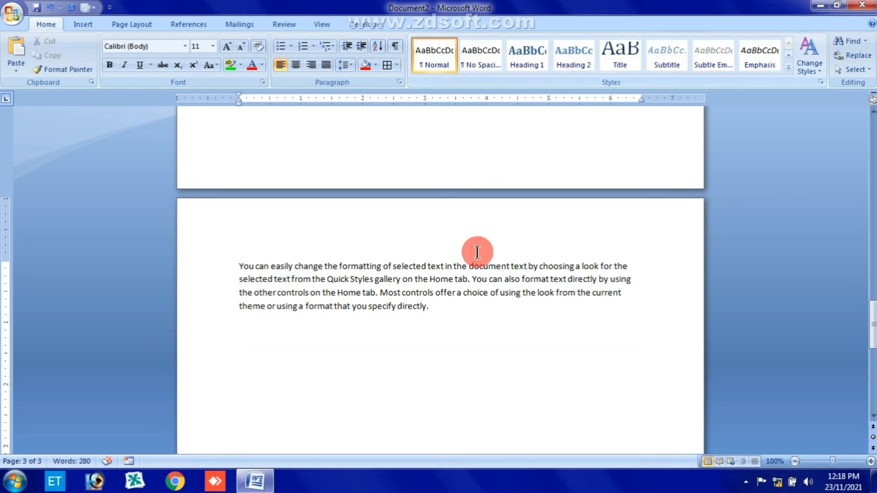
text(PP)
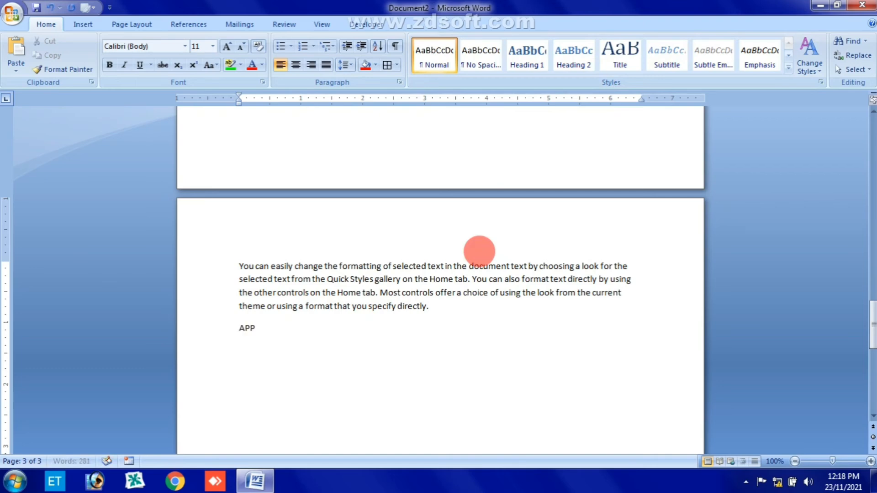
text(LI)
text(CATION)
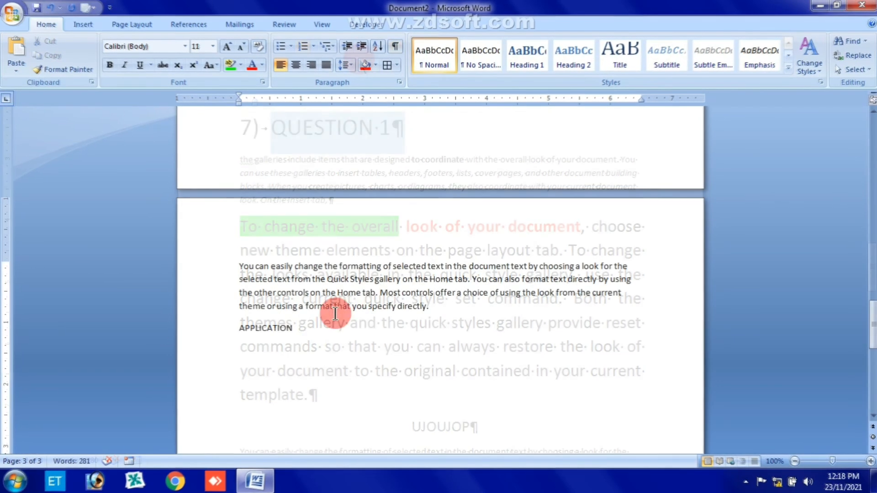
Apply the Heading 1 style to the "APPLICATION" line and clear the selection.
click(232, 331)
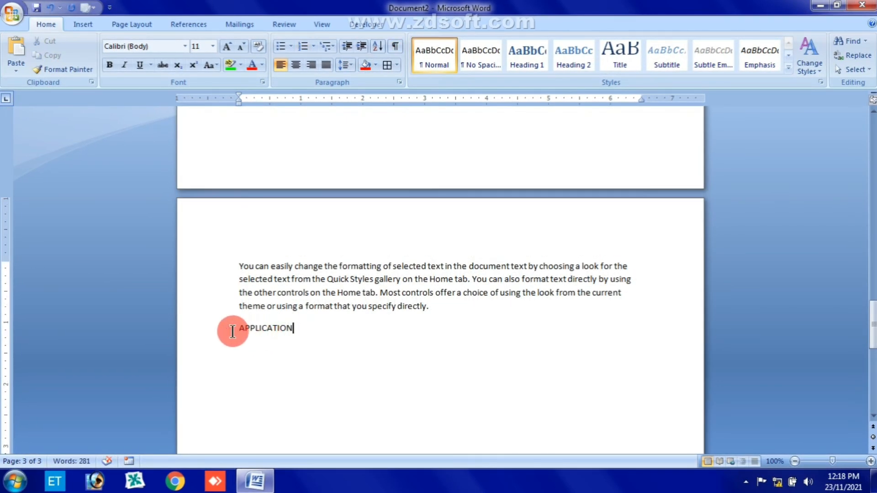
drag(233, 331, 307, 329)
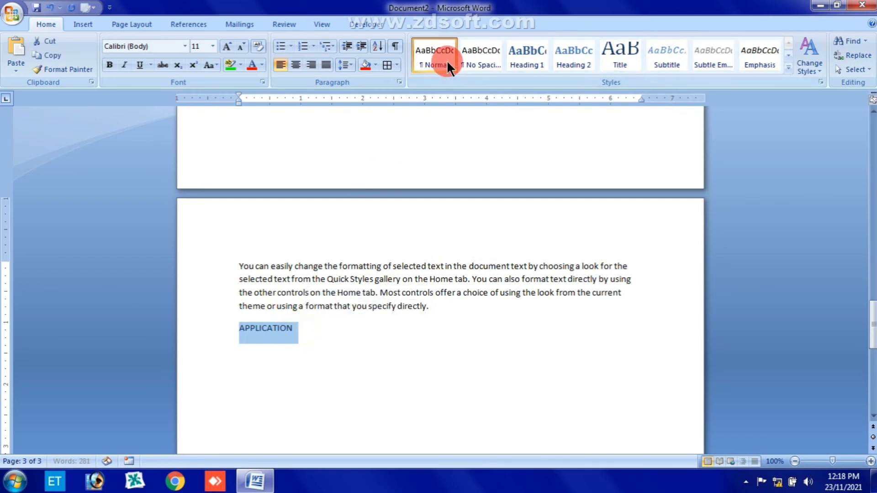
click(527, 48)
click(301, 360)
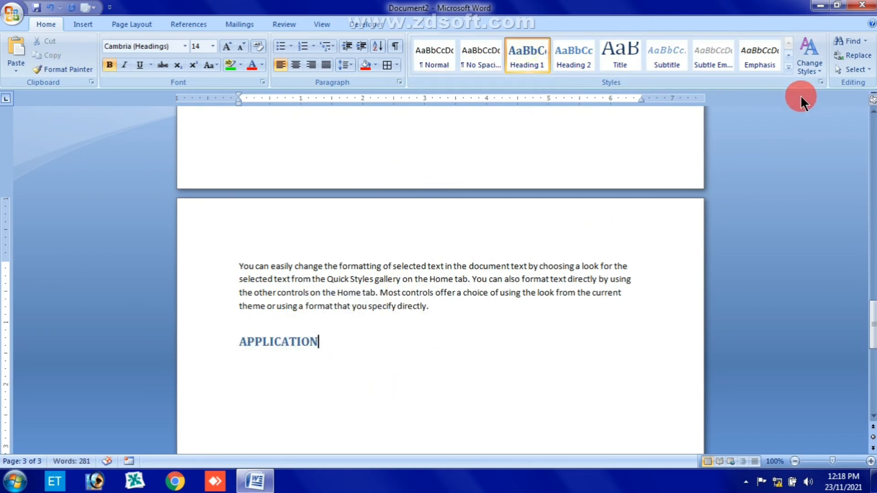
Change the document's style set to Fancy.
click(809, 69)
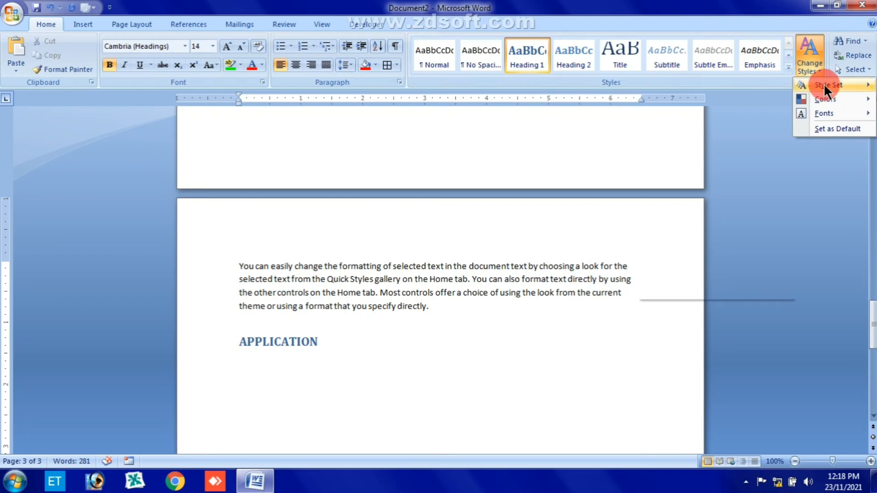
click(823, 84)
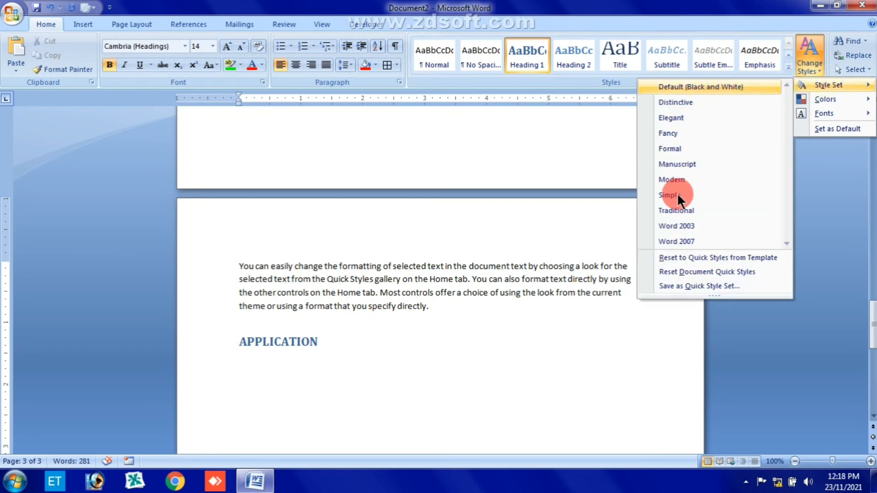
click(676, 133)
click(330, 353)
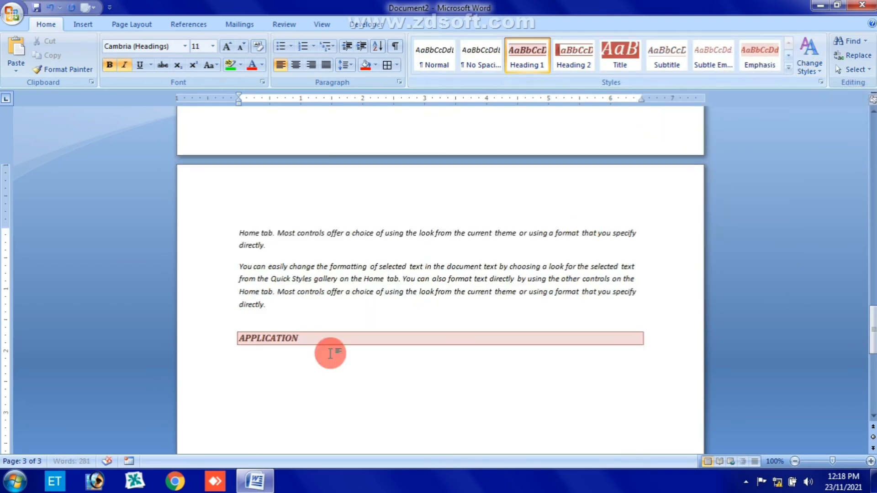
Change the document's style set to Default (Black and White).
click(807, 60)
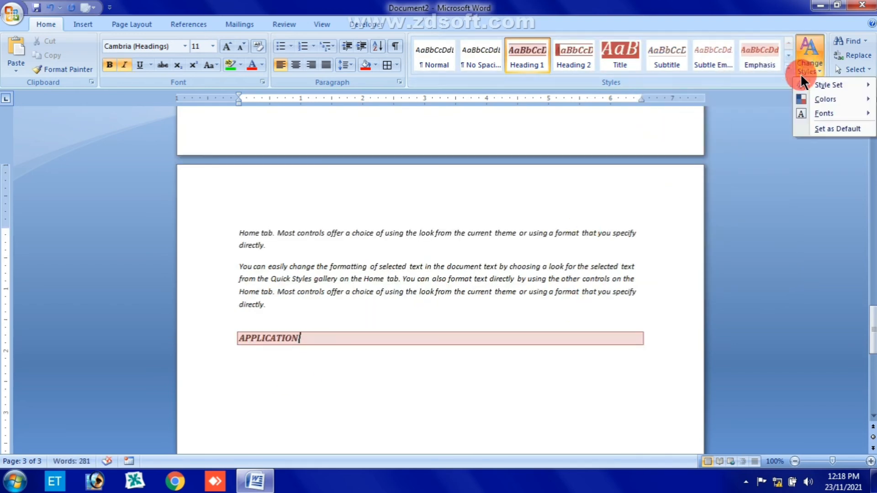
mouse_move(817, 85)
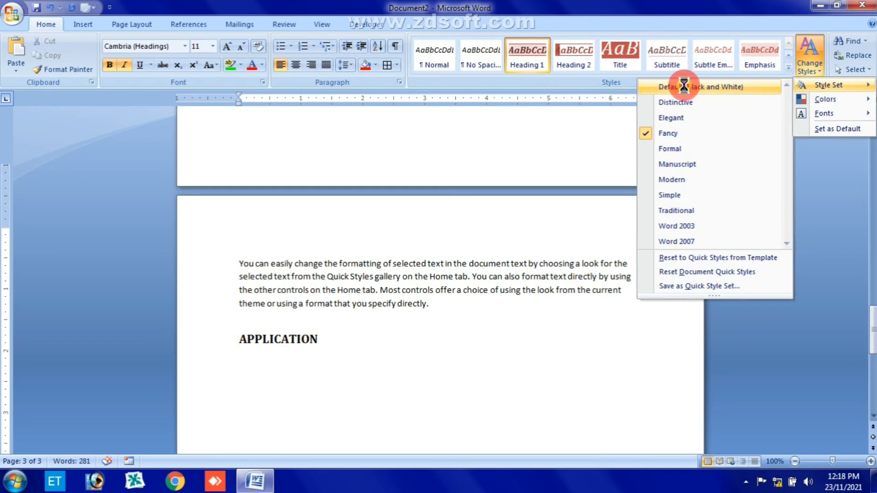
click(684, 86)
Change the document's style set to Word 2007.
click(810, 67)
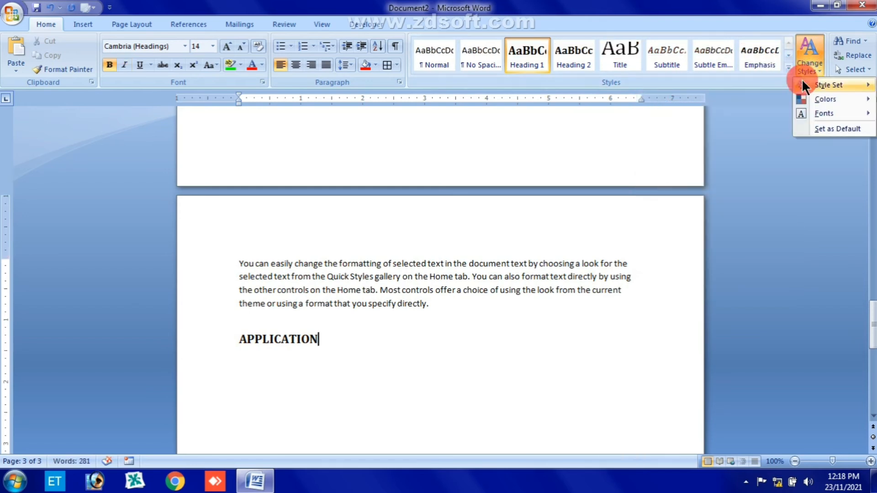
mouse_move(812, 86)
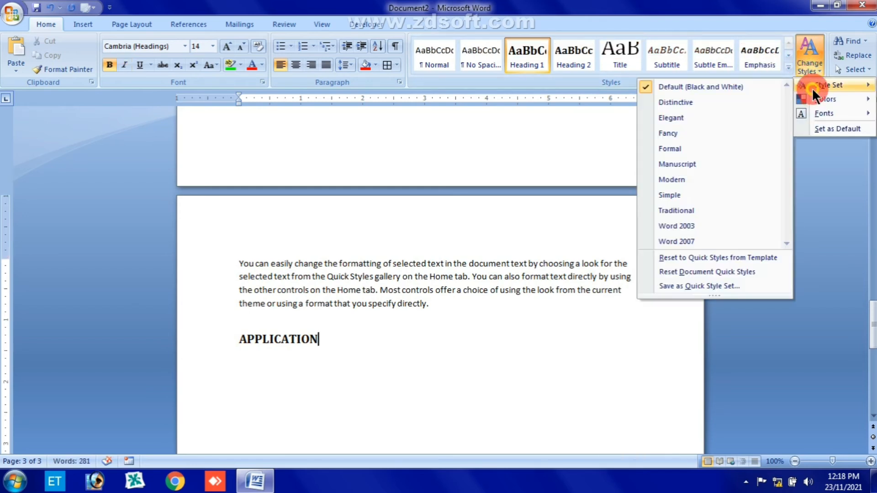
click(697, 241)
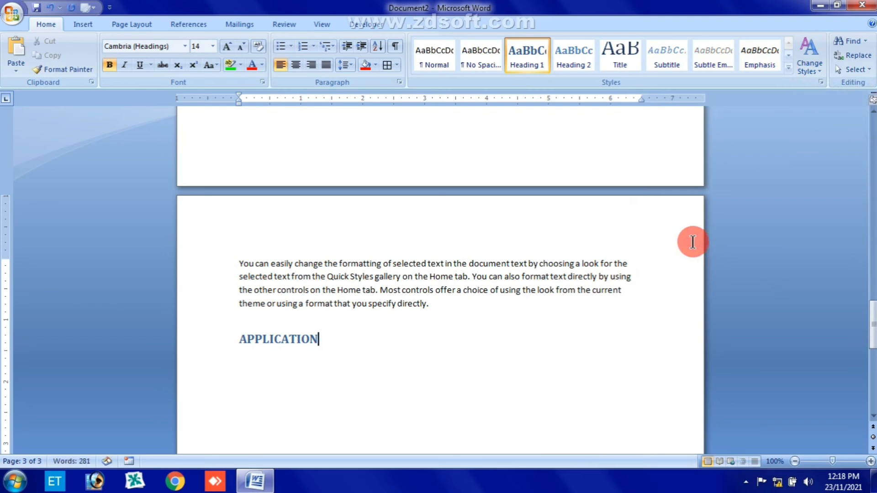
click(802, 59)
mouse_move(820, 100)
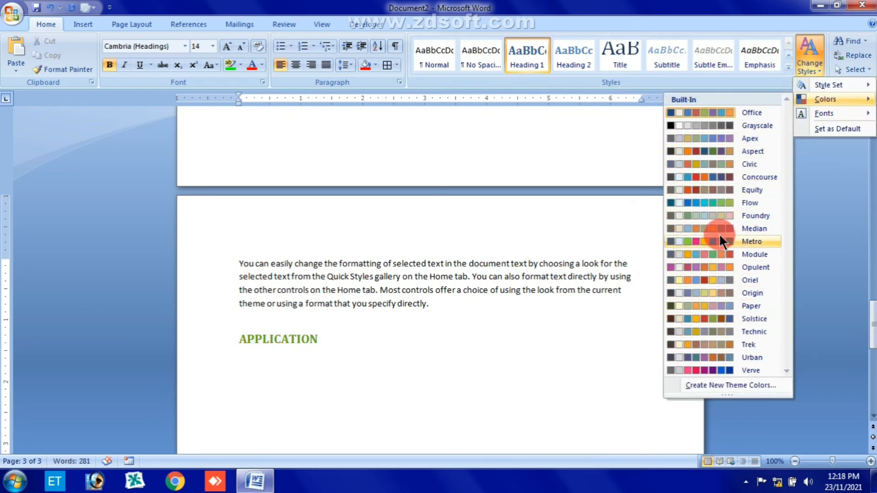
click(553, 347)
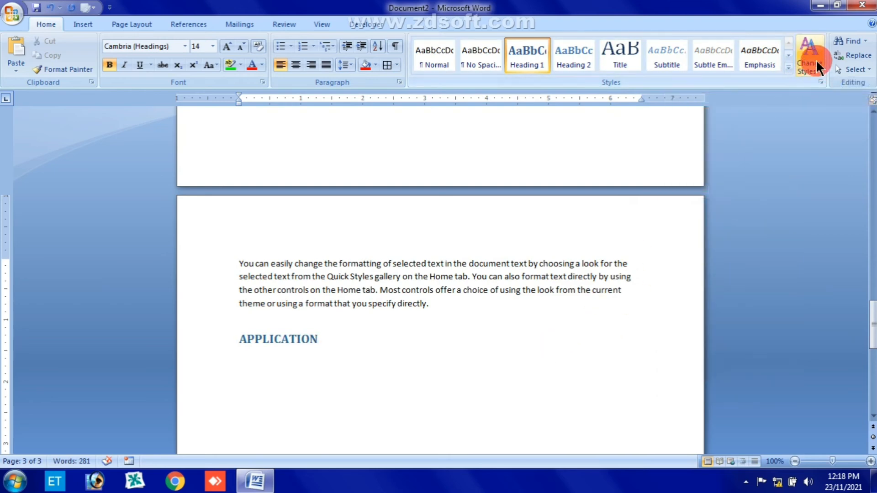
Select the "APPLICATION" heading and enlarge its font size to 36.
click(224, 324)
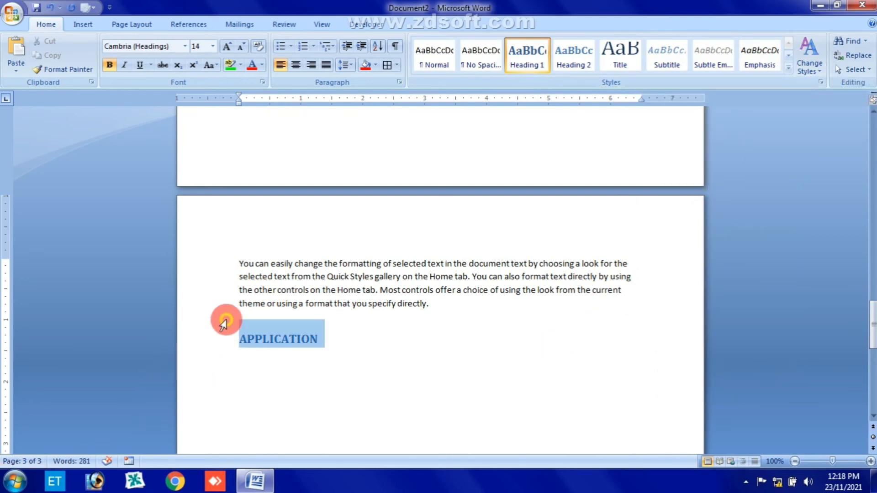
click(226, 45)
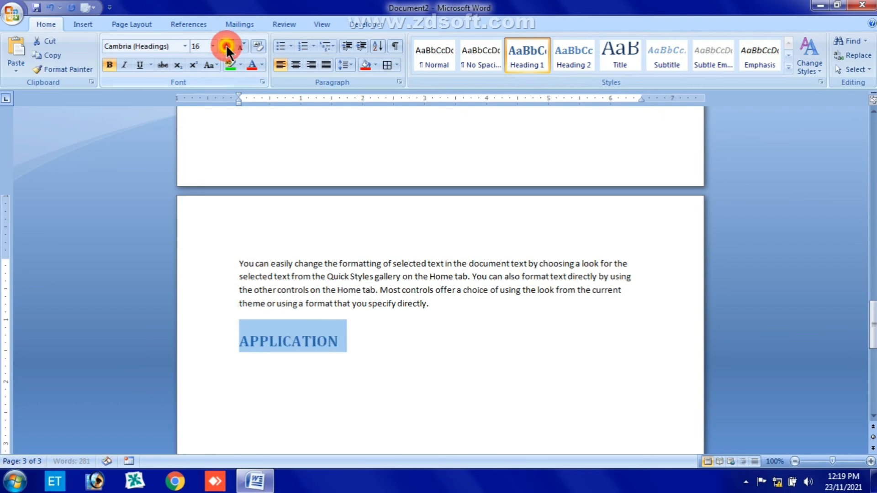
click(226, 45)
click(226, 45)
click(226, 45)
click(226, 45)
click(226, 46)
click(225, 45)
click(226, 46)
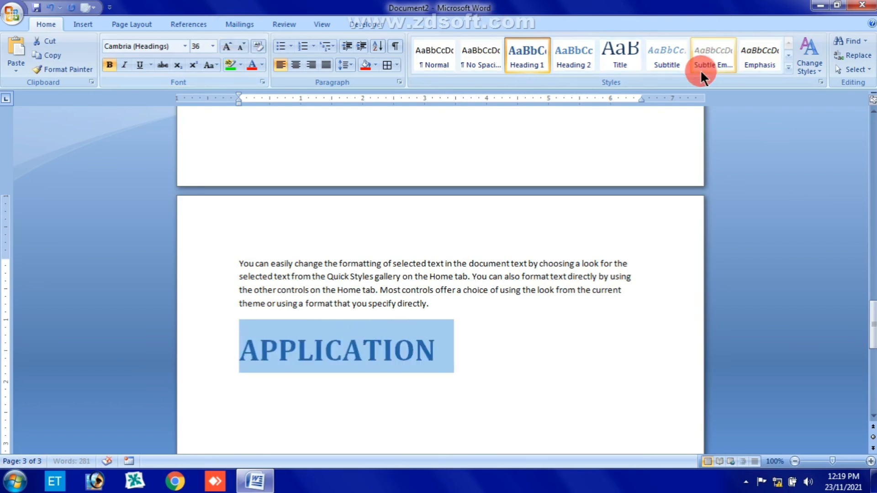
Clear the heading's selection and change the document's theme colors to Opulent.
click(820, 61)
mouse_move(815, 101)
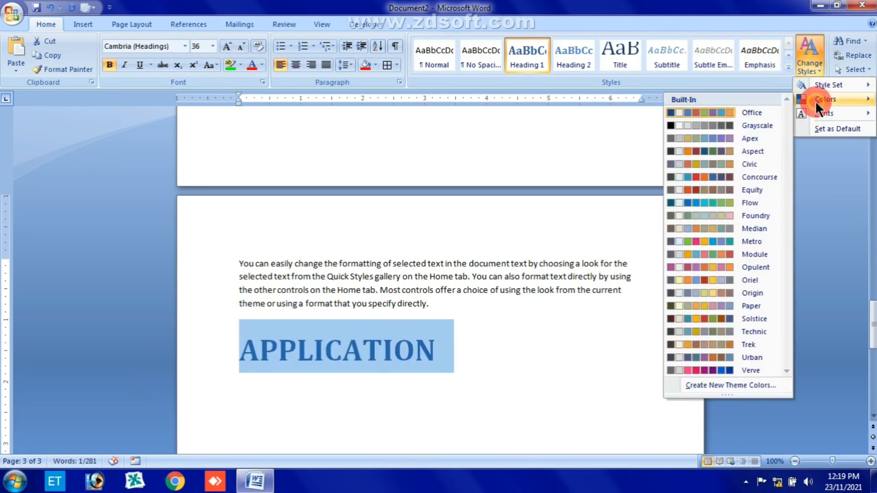
click(539, 327)
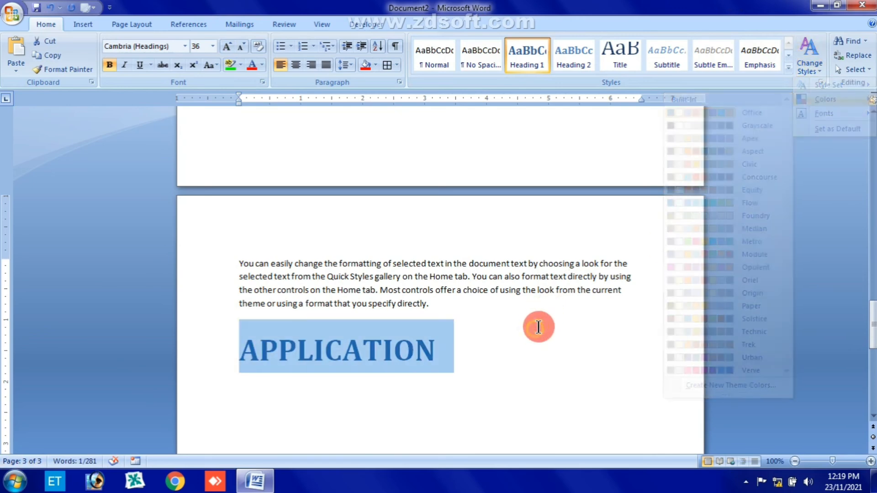
click(809, 63)
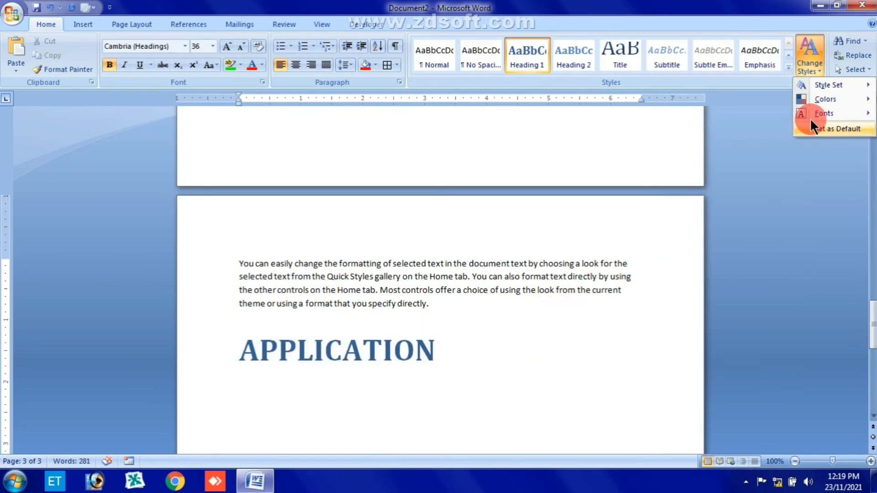
mouse_move(813, 100)
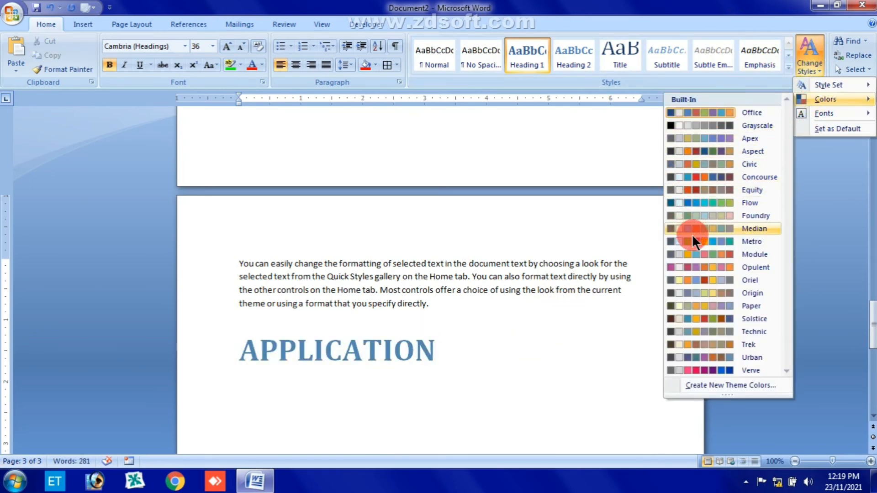
click(696, 267)
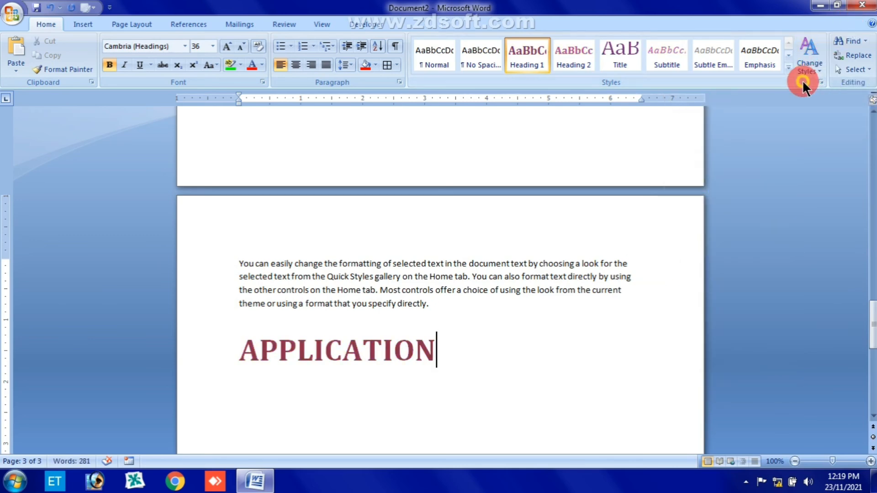
click(807, 68)
mouse_move(807, 112)
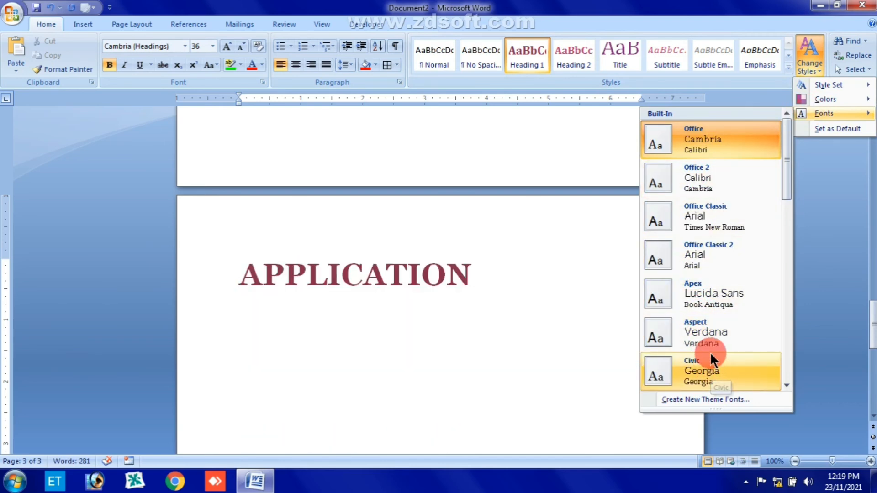
click(470, 300)
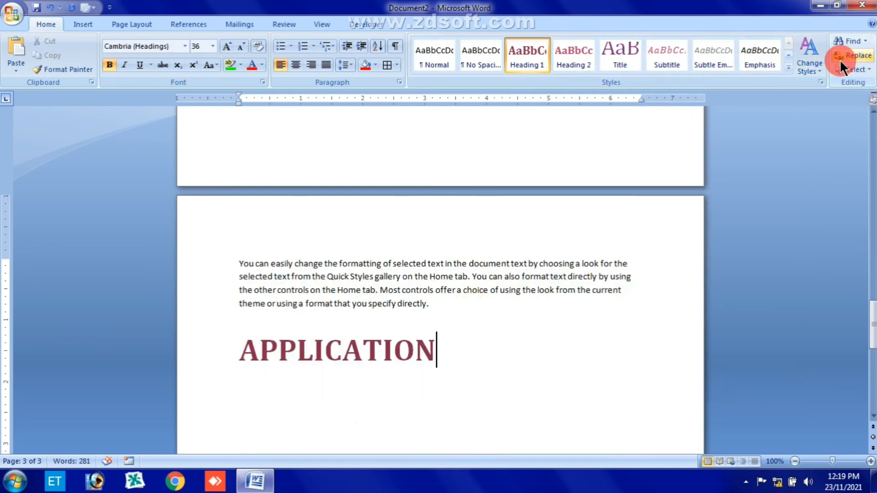
Search the whole document for the word "APPLICATION" and close the search.
click(862, 57)
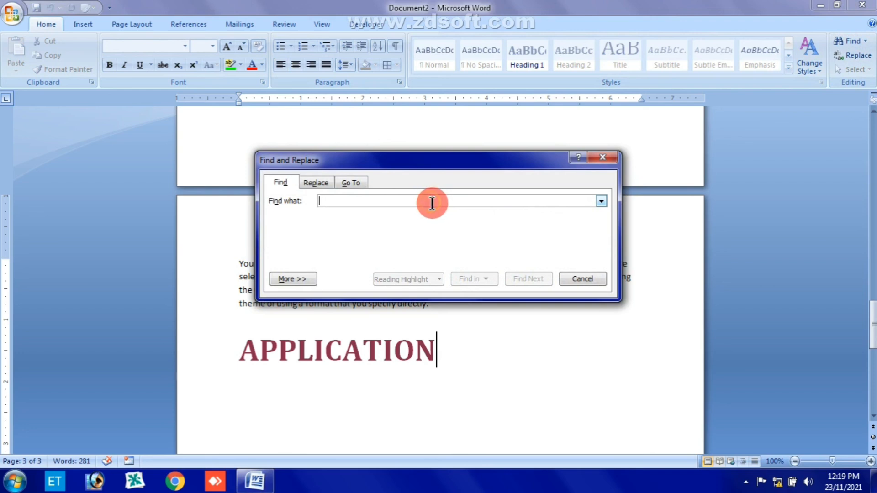
text(APPLICATION)
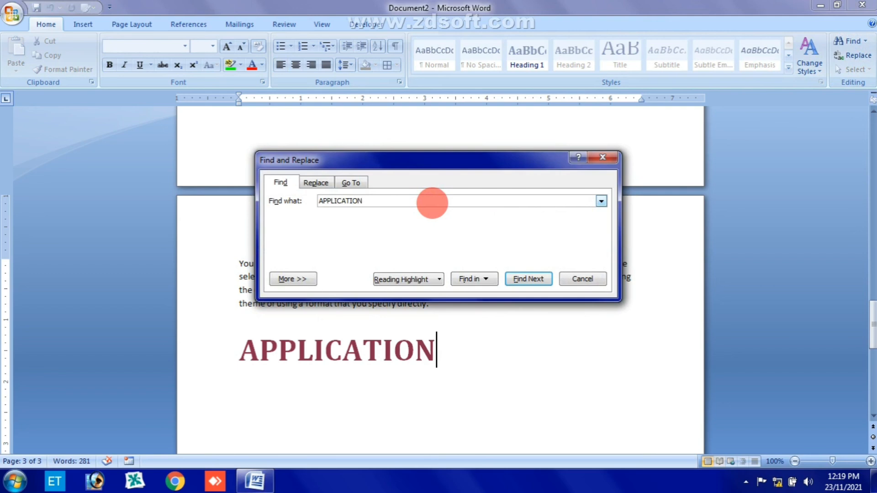
click(516, 278)
click(516, 278)
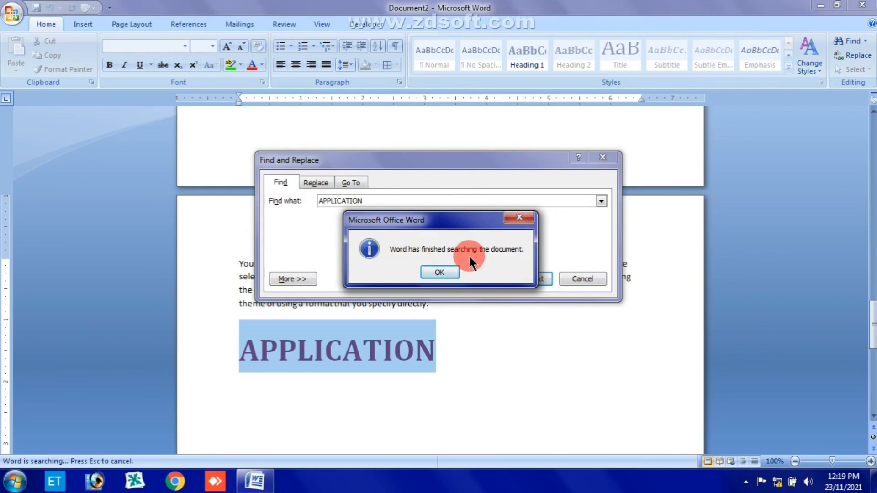
click(439, 270)
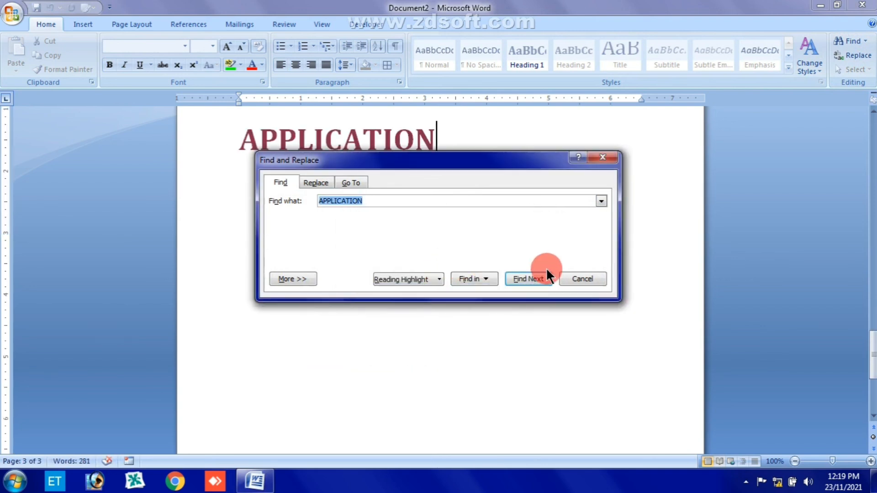
click(585, 279)
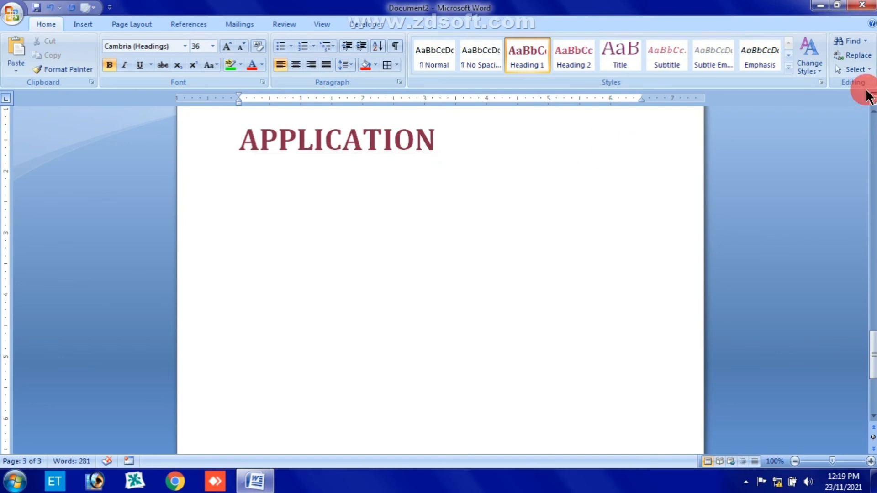
Replace all occurrences of "APPLICATION" in the document with "APP" and close the Find and Replace dialog.
click(870, 57)
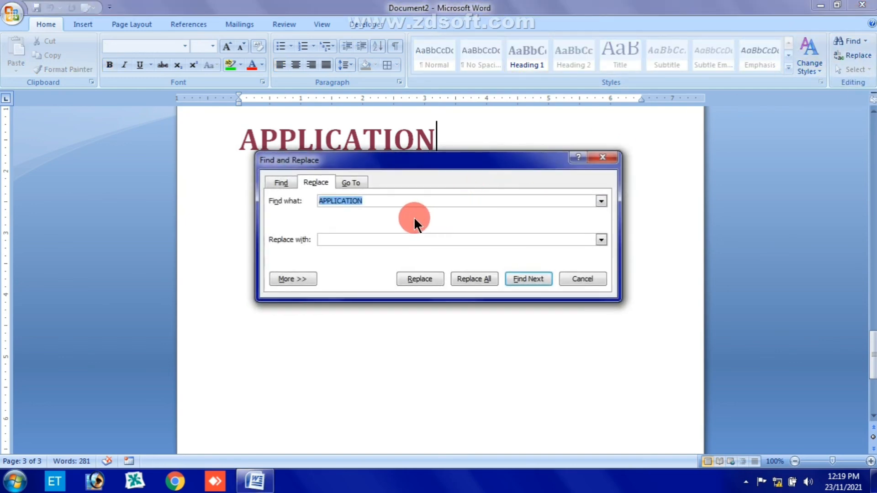
click(369, 240)
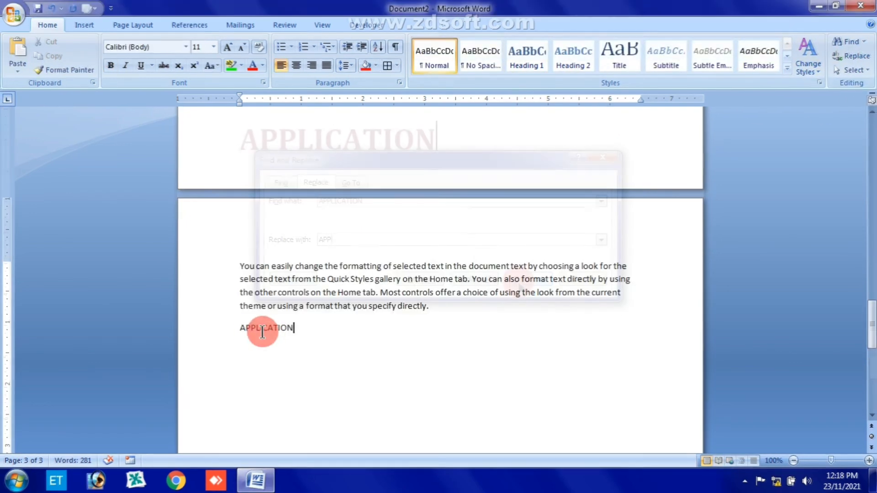
text(APP)
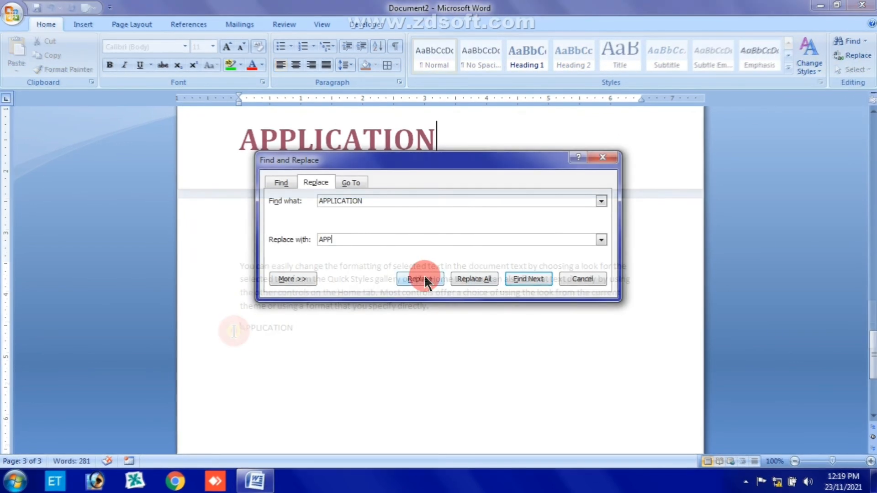
click(471, 279)
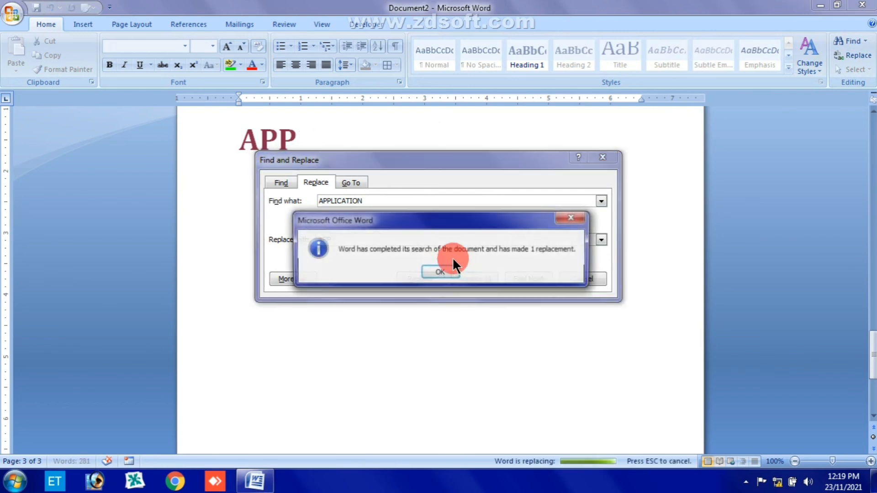
click(438, 273)
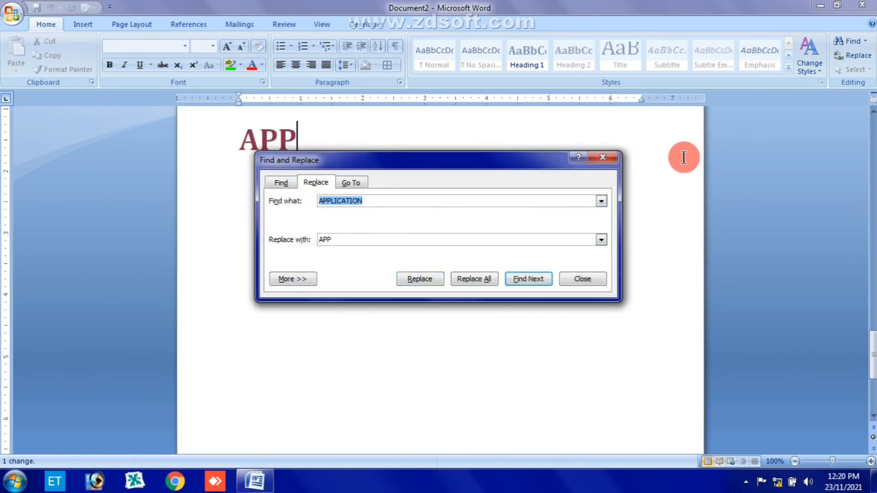
click(607, 155)
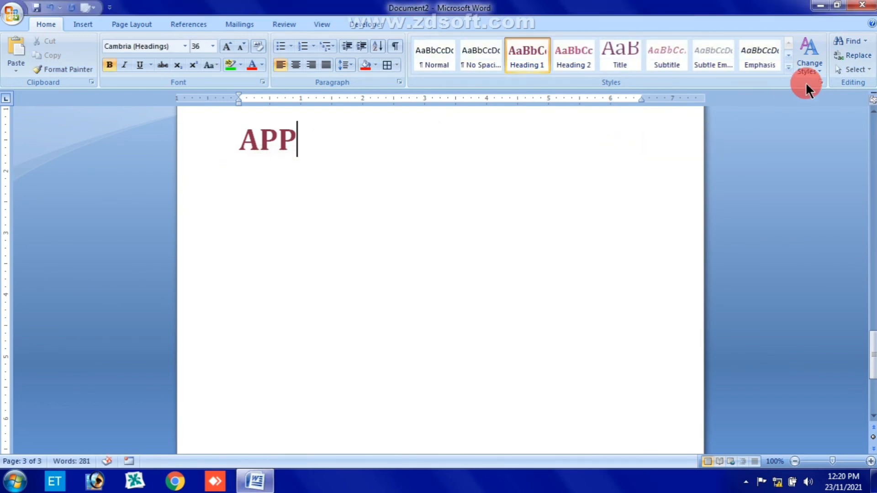
Select the entire document, review the selection across all pages, and clear it.
click(852, 69)
click(761, 84)
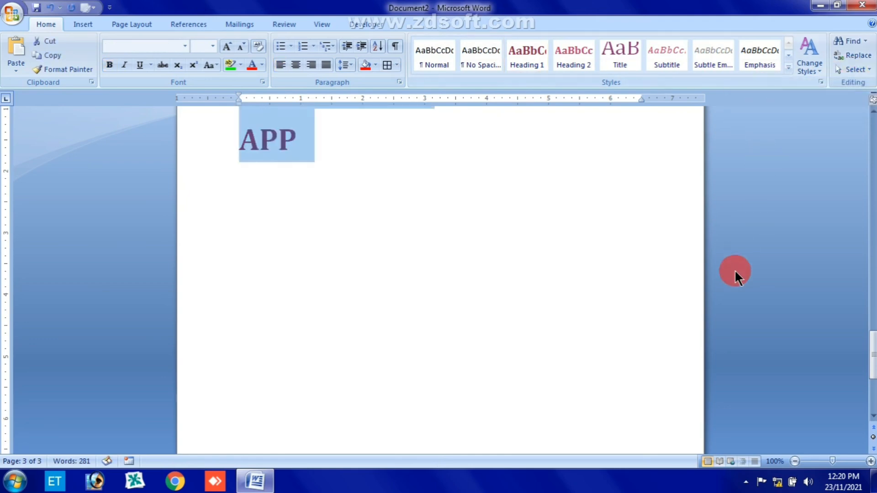
scroll(672, 361, up, 9)
scroll(672, 361, up, 15)
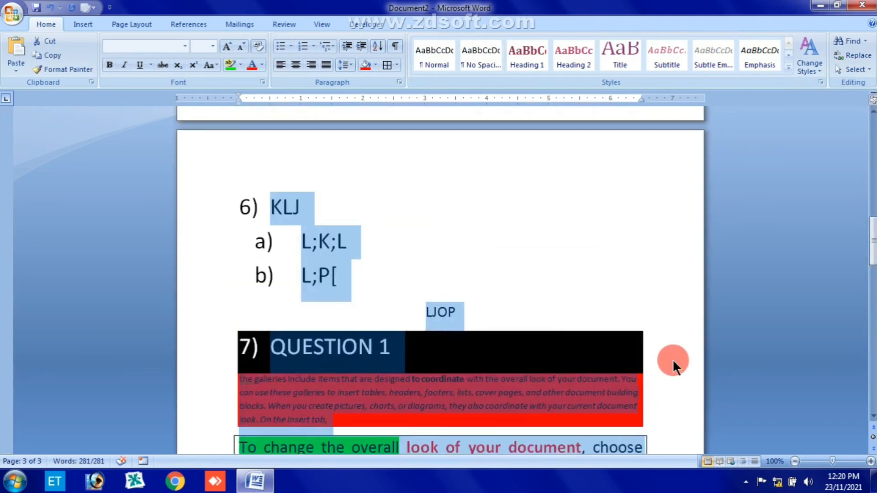
scroll(673, 359, up, 8)
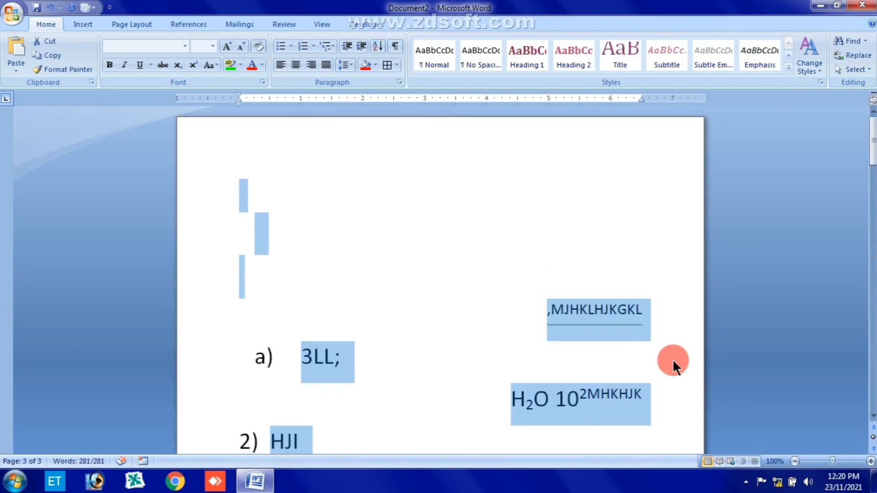
scroll(671, 354, down, 15)
scroll(672, 343, down, 20)
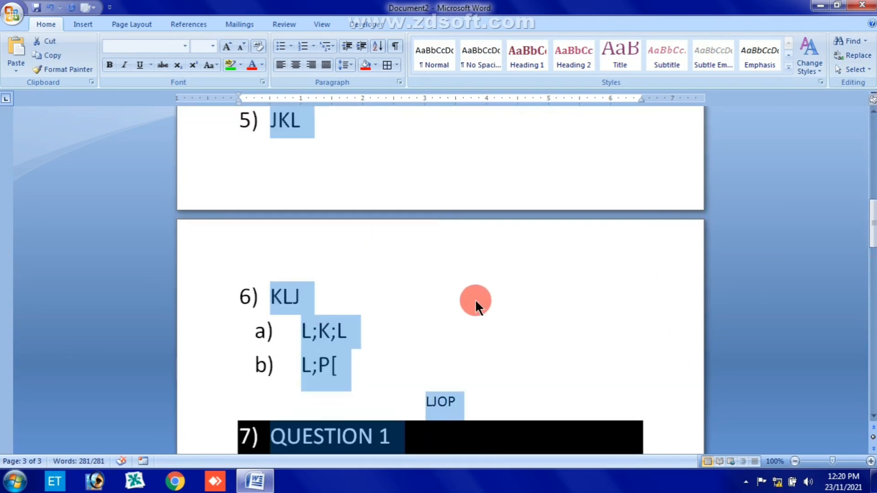
scroll(513, 337, down, 7)
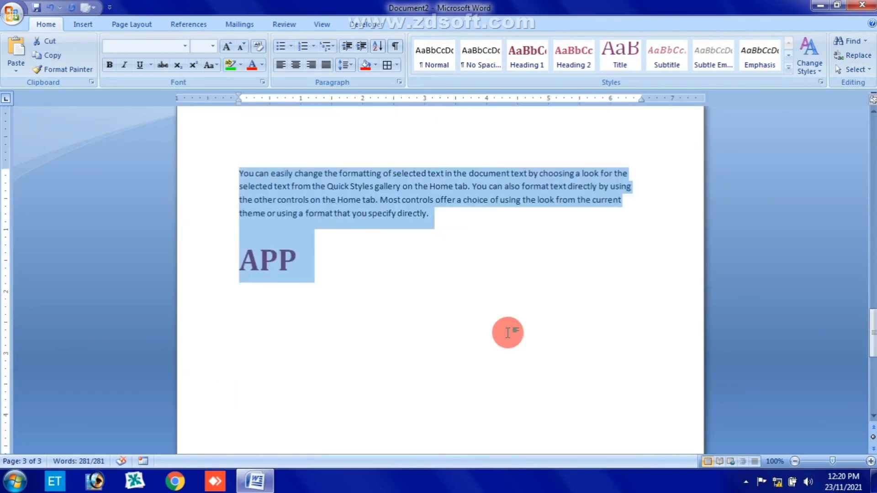
click(392, 284)
scroll(400, 286, down, 3)
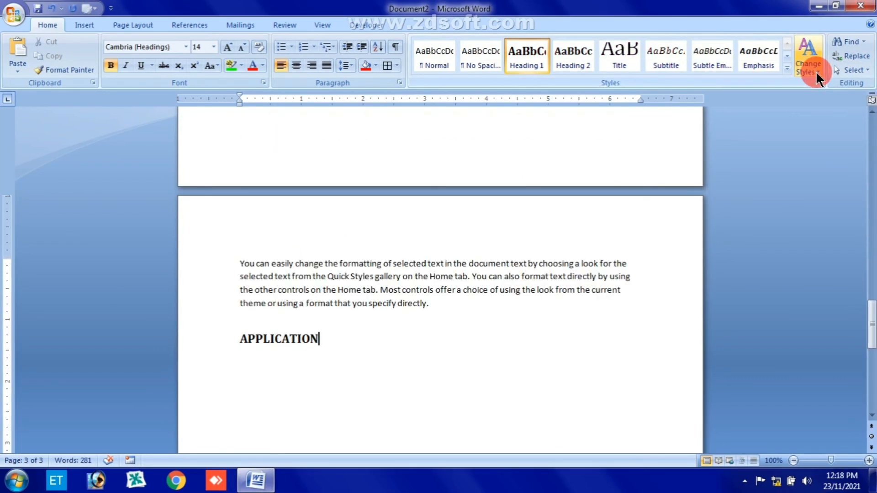
Open the Change Styles options for the document.
click(808, 69)
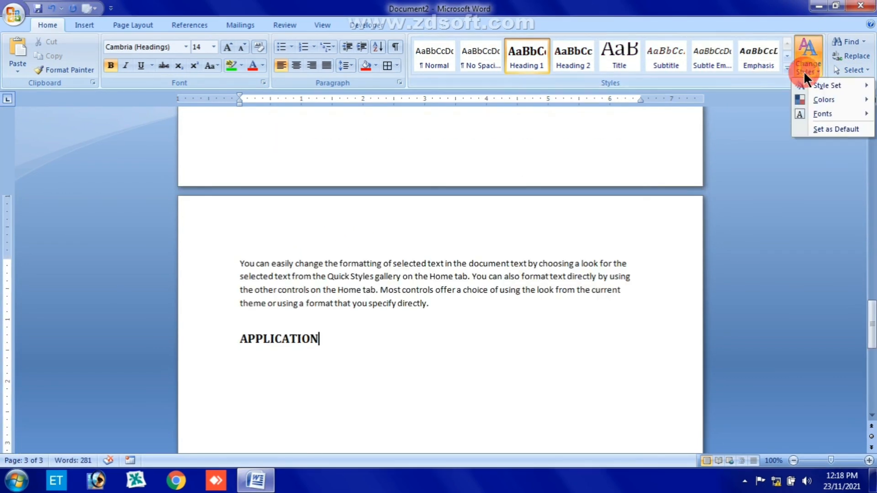